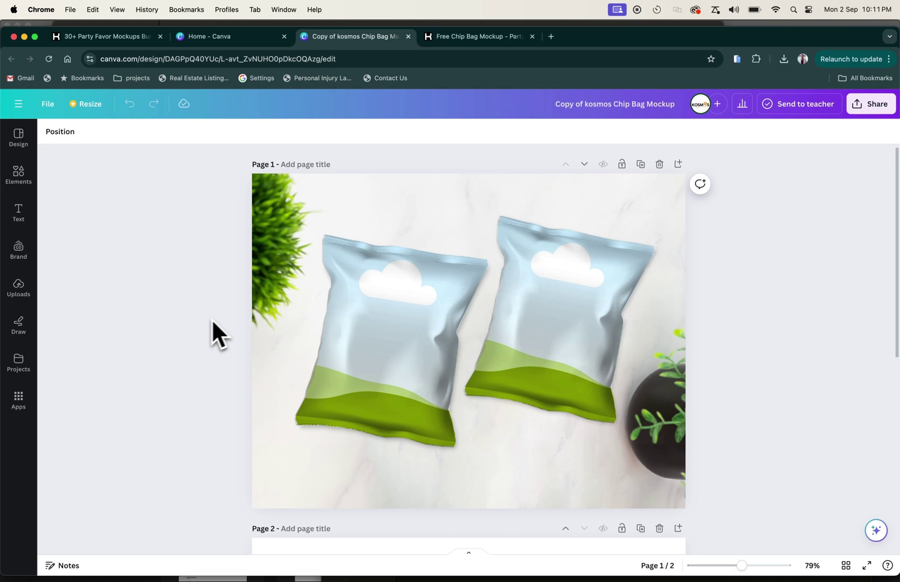
scroll(180, 332, "down", 2)
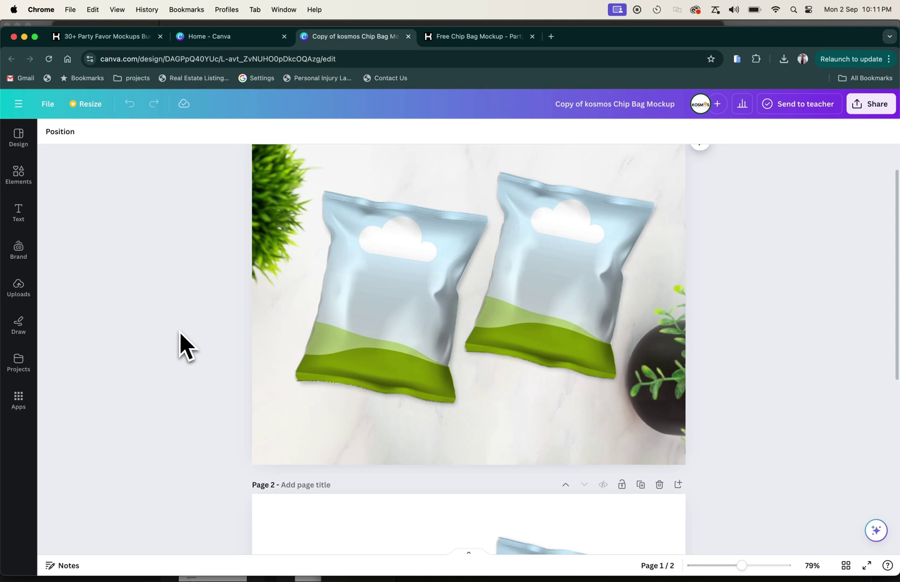
scroll(180, 331, "down", 1)
scroll(181, 332, "up", 2)
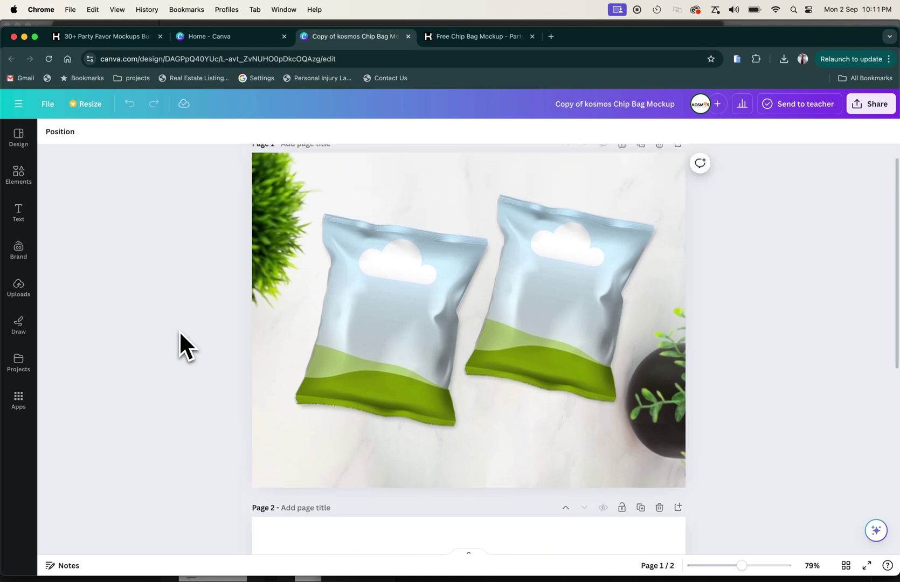
scroll(179, 333, "down", 5)
scroll(179, 331, "down", 2)
scroll(179, 332, "down", 3)
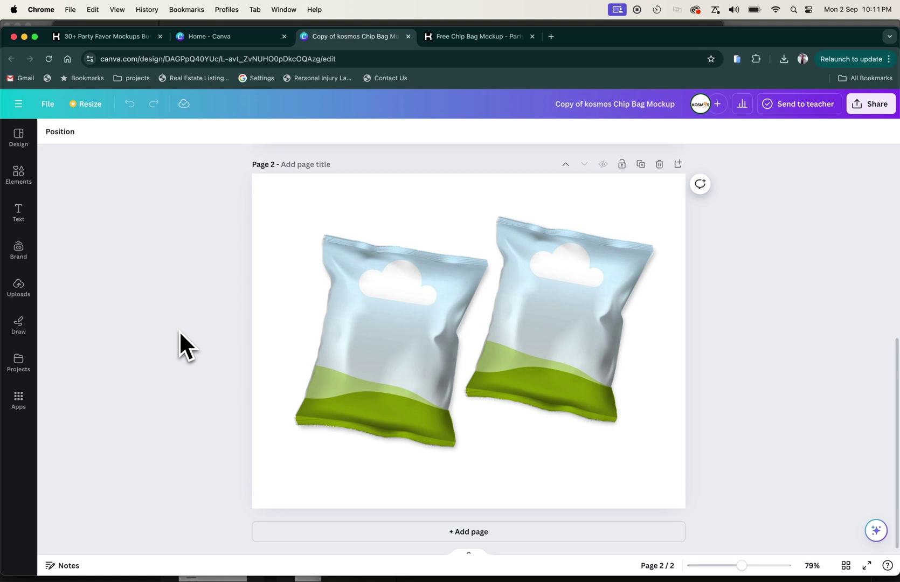
scroll(179, 330, "up", 9)
scroll(179, 331, "up", 2)
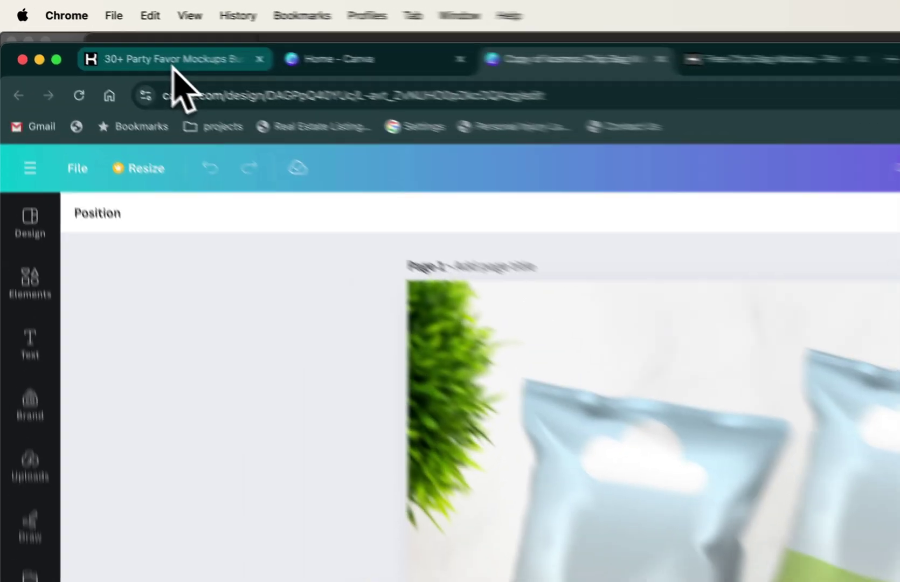
Open the downloaded PDF Download Link document from the mockup files folder
left_click(127, 34)
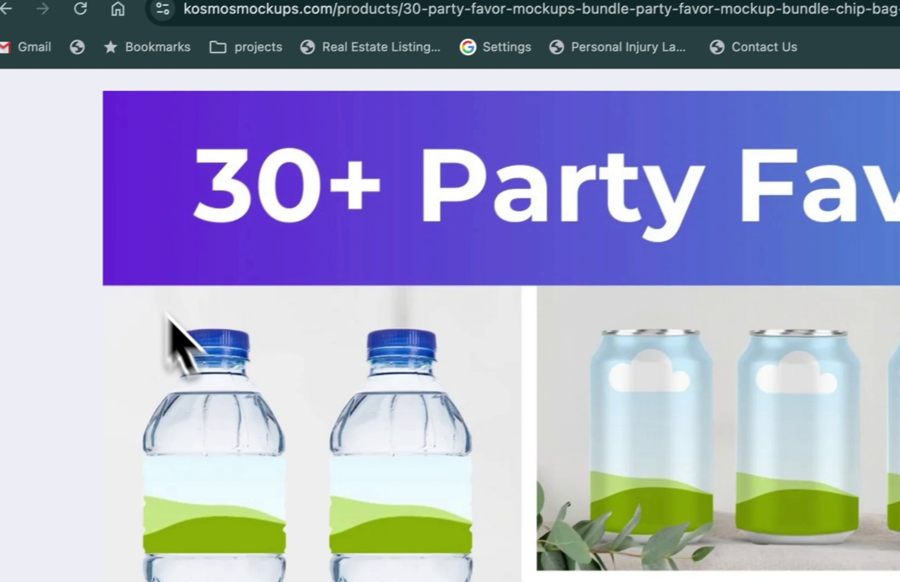
scroll(181, 342, "down", 3)
scroll(231, 452, "down", 3)
scroll(155, 331, "down", 3)
scroll(117, 271, "down", 1)
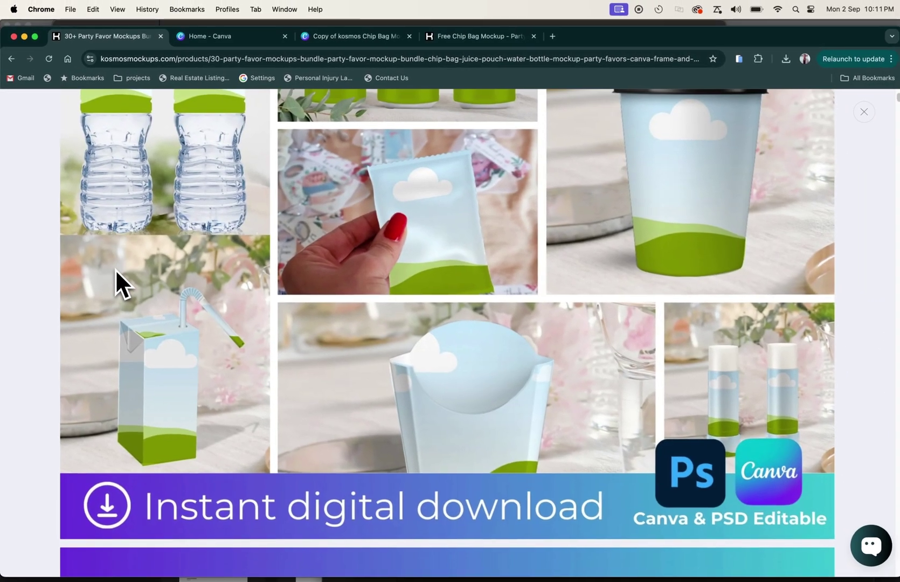
scroll(116, 269, "down", 1)
scroll(115, 269, "down", 2)
scroll(115, 269, "down", 3)
scroll(114, 268, "down", 2)
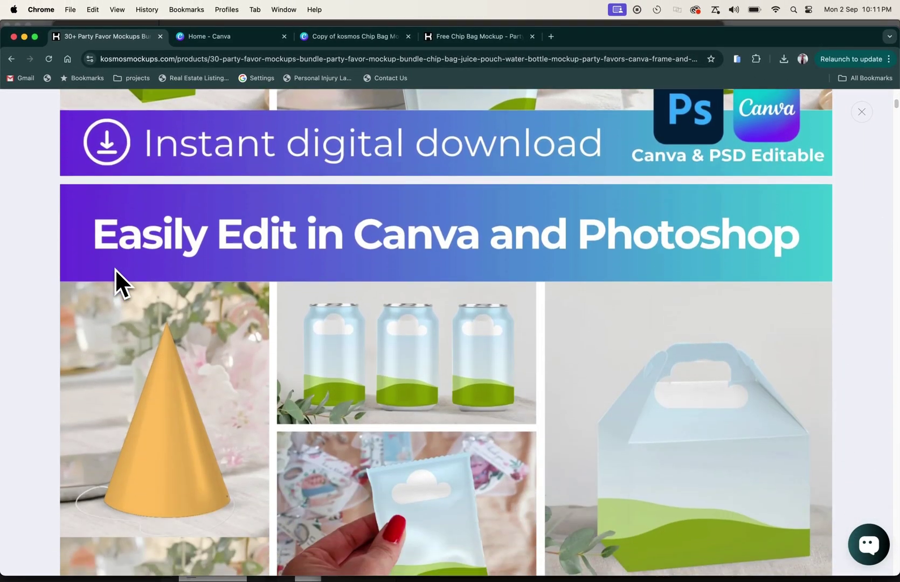
scroll(115, 269, "down", 2)
scroll(115, 268, "down", 1)
scroll(115, 268, "down", 1)
scroll(114, 269, "down", 1)
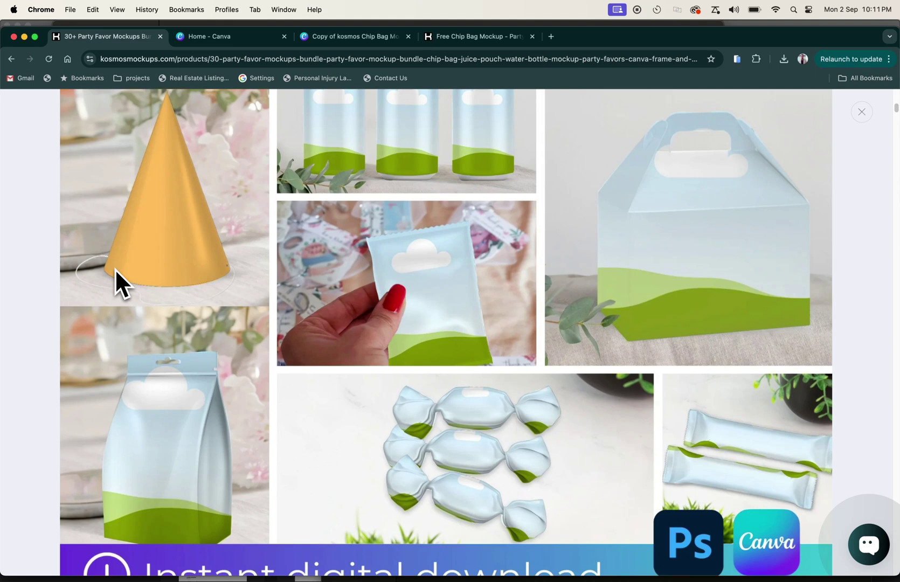
scroll(114, 269, "down", 1)
scroll(115, 268, "down", 1)
scroll(115, 268, "down", 2)
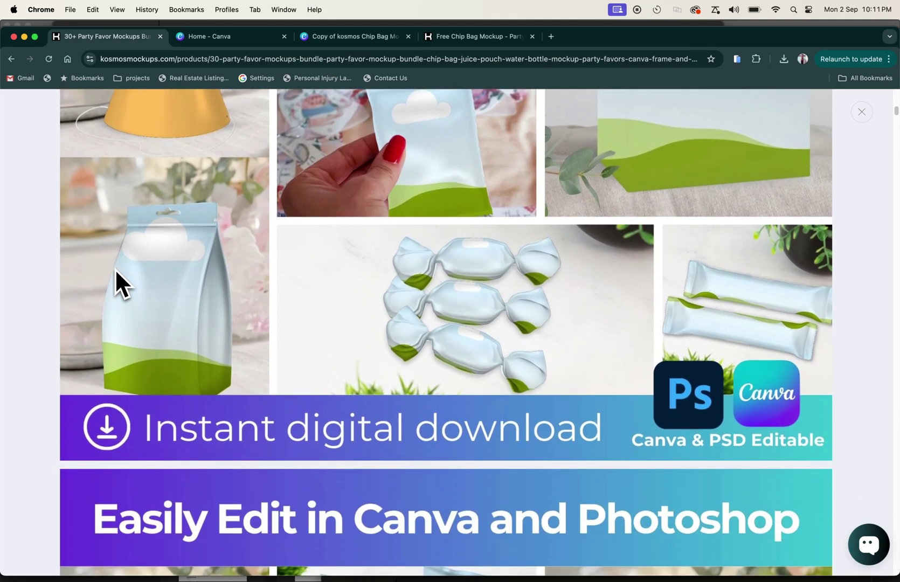
scroll(115, 268, "down", 2)
scroll(114, 268, "down", 3)
scroll(115, 268, "down", 2)
scroll(115, 269, "down", 3)
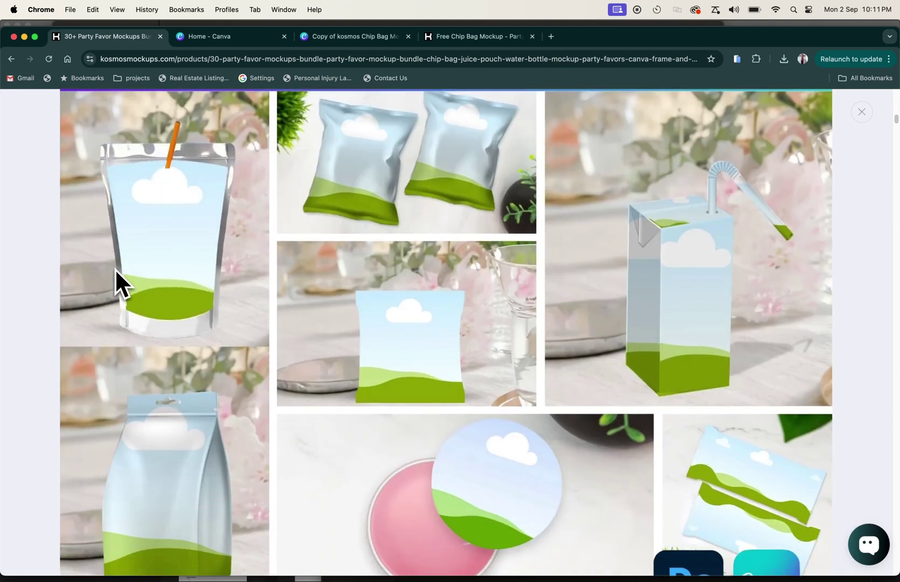
scroll(115, 269, "down", 1)
scroll(115, 269, "down", 2)
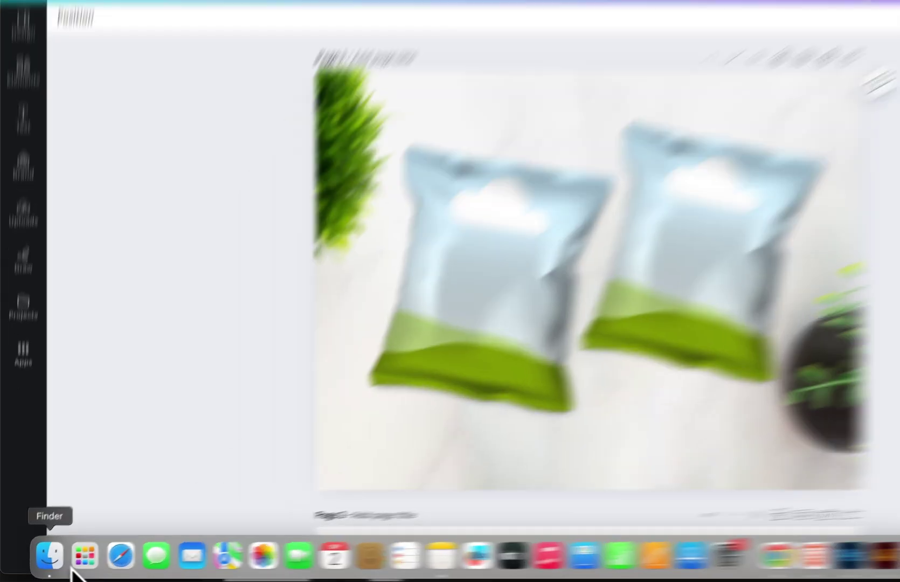
left_click(71, 570)
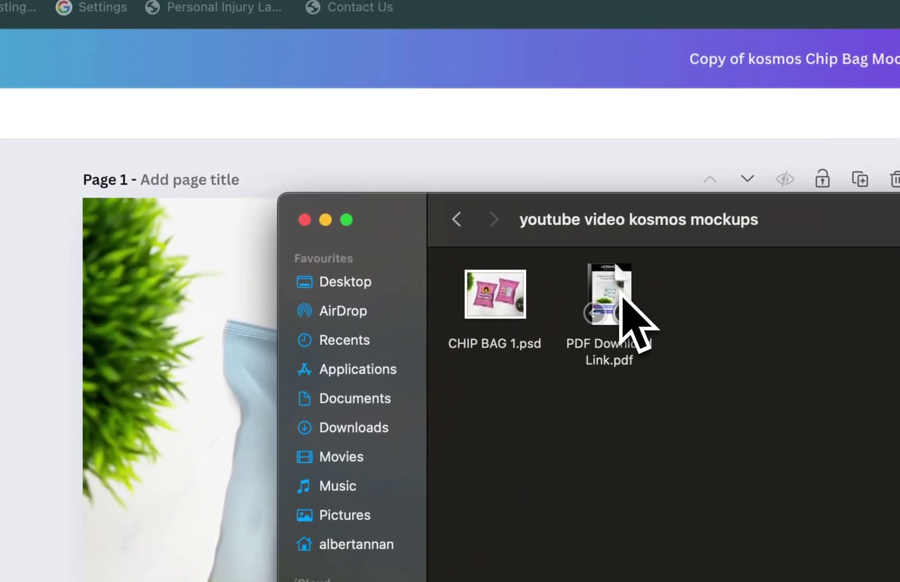
double_click(622, 288)
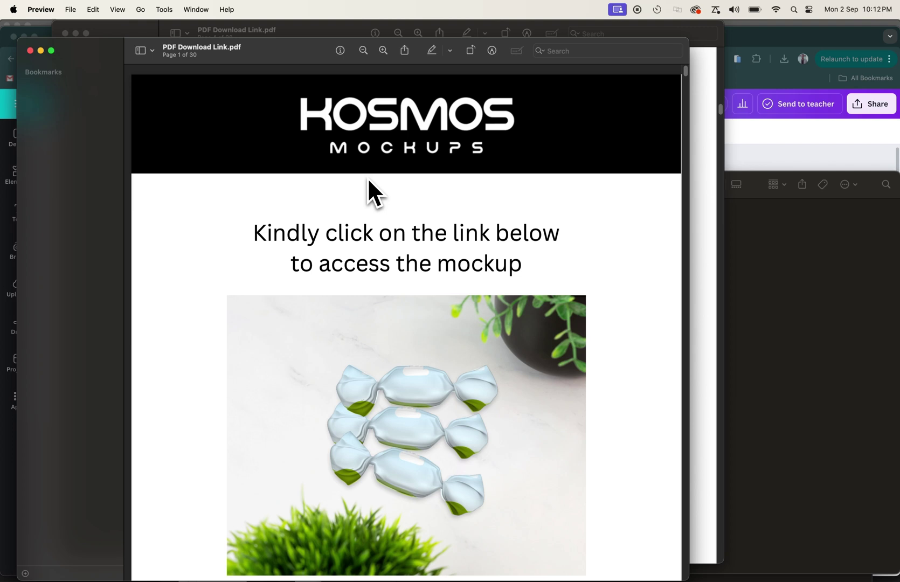
scroll(367, 177, "down", 6)
scroll(348, 166, "down", 10)
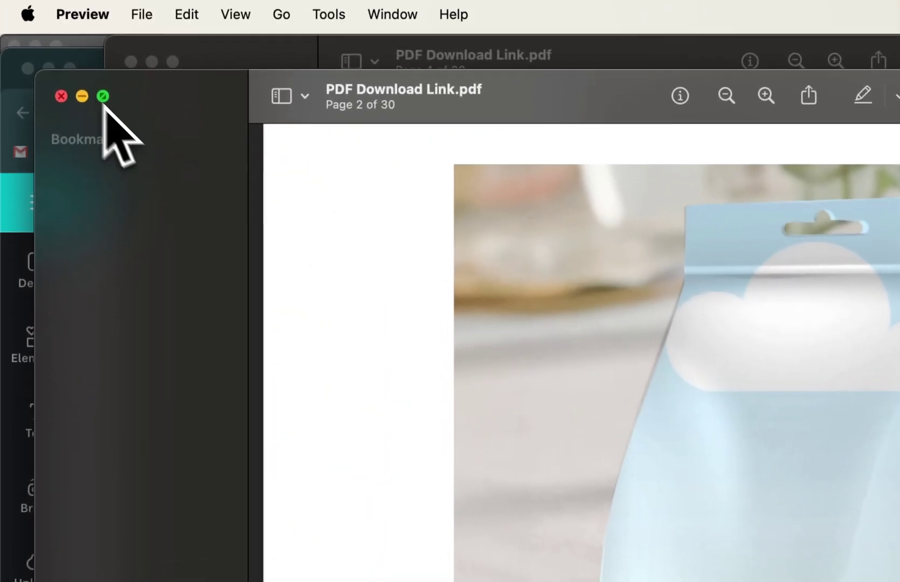
left_click(61, 69)
scroll(380, 274, "up", 4)
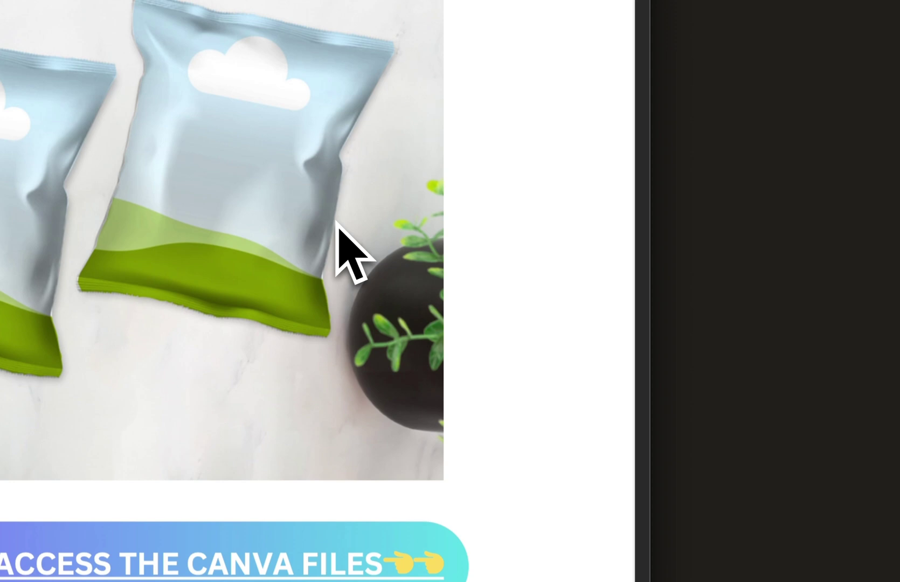
scroll(341, 251, "down", 2)
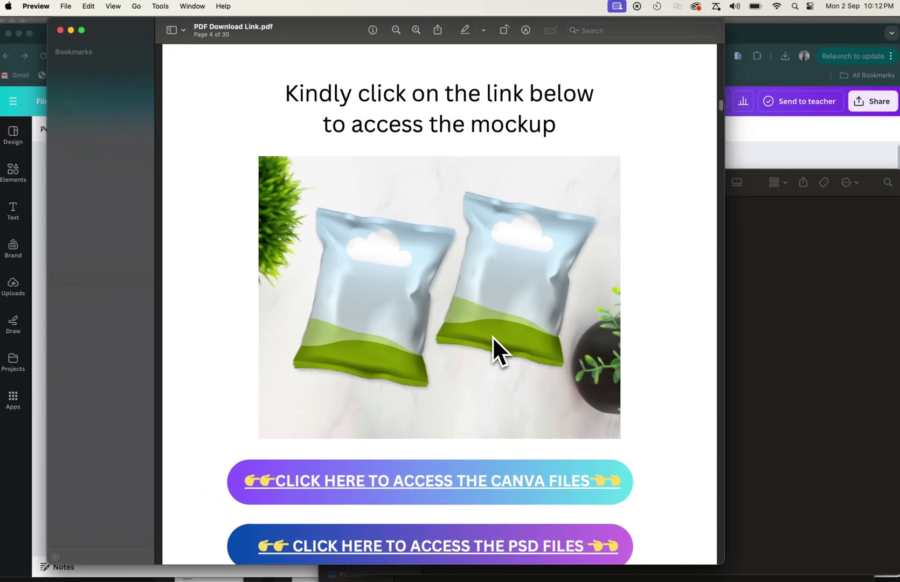
scroll(464, 379, "down", 1)
scroll(364, 469, "down", 2)
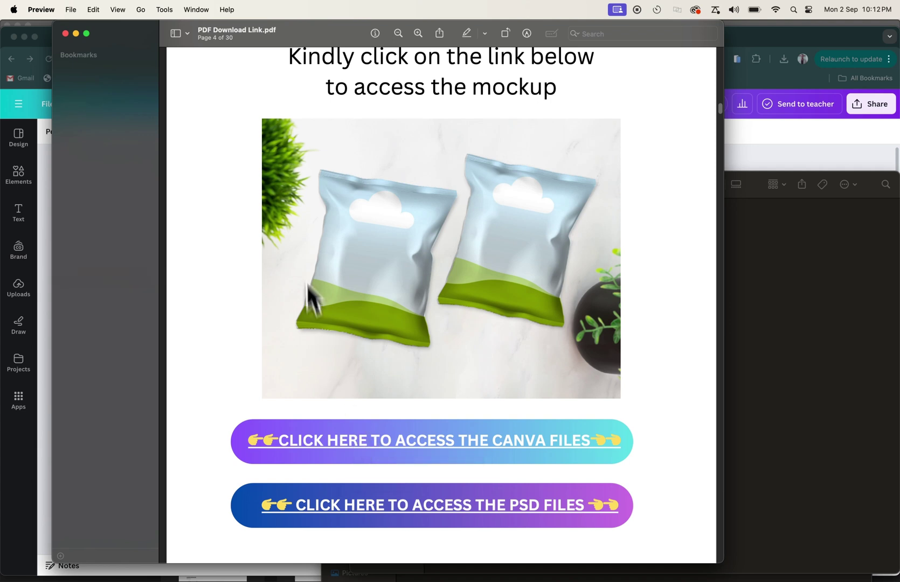
scroll(308, 282, "up", 2)
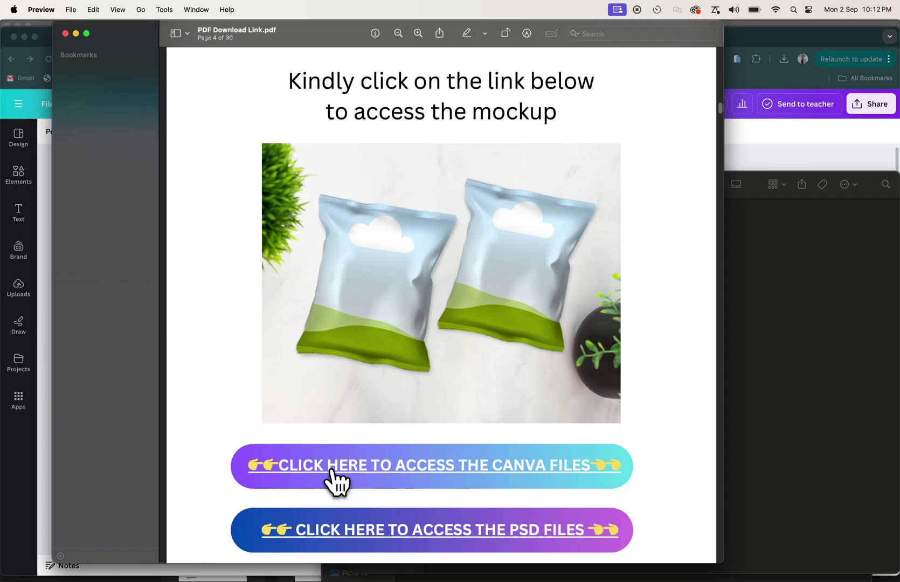
Follow the PDF's Canva and PSD file links and drag out CHIP BAG 1.psd
left_click(331, 480)
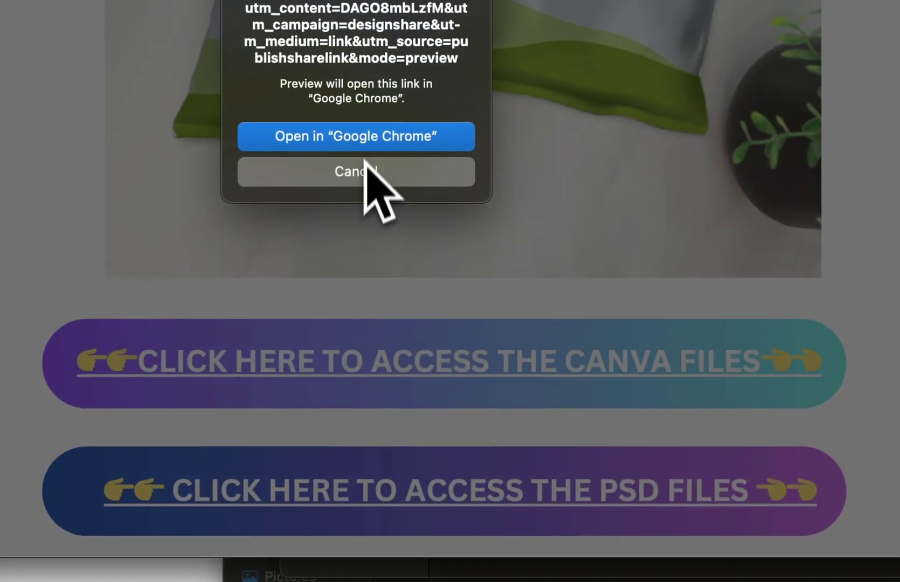
left_click(363, 177)
left_click(352, 496)
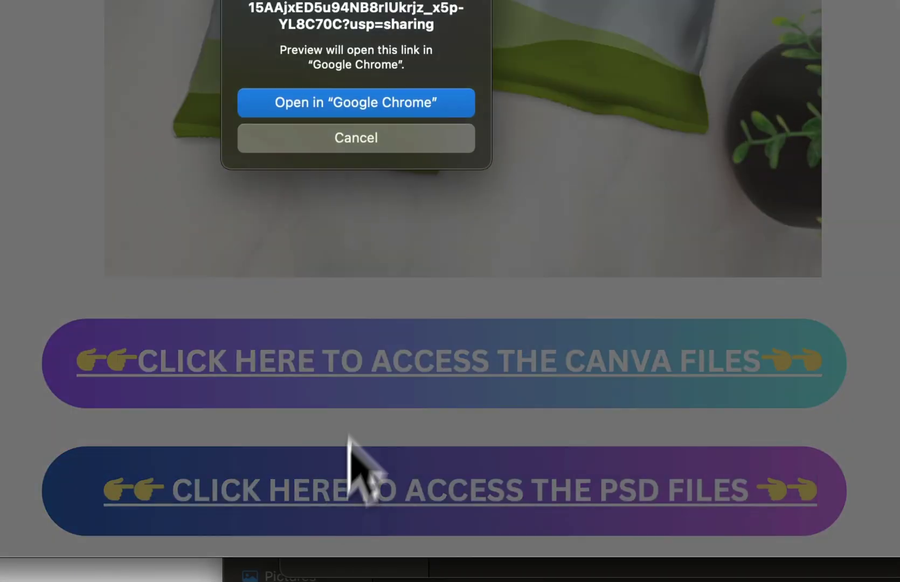
left_click(385, 144)
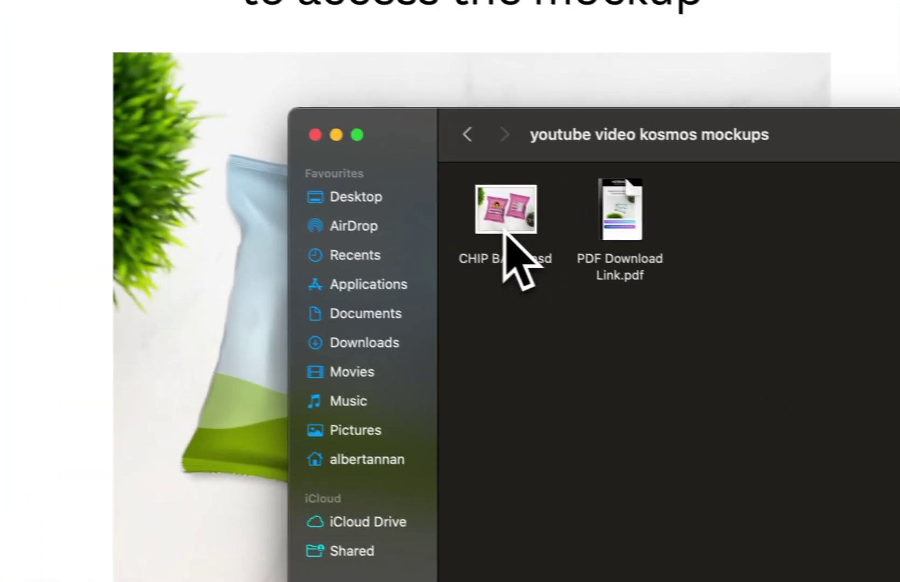
left_click_drag(526, 216, 526, 231)
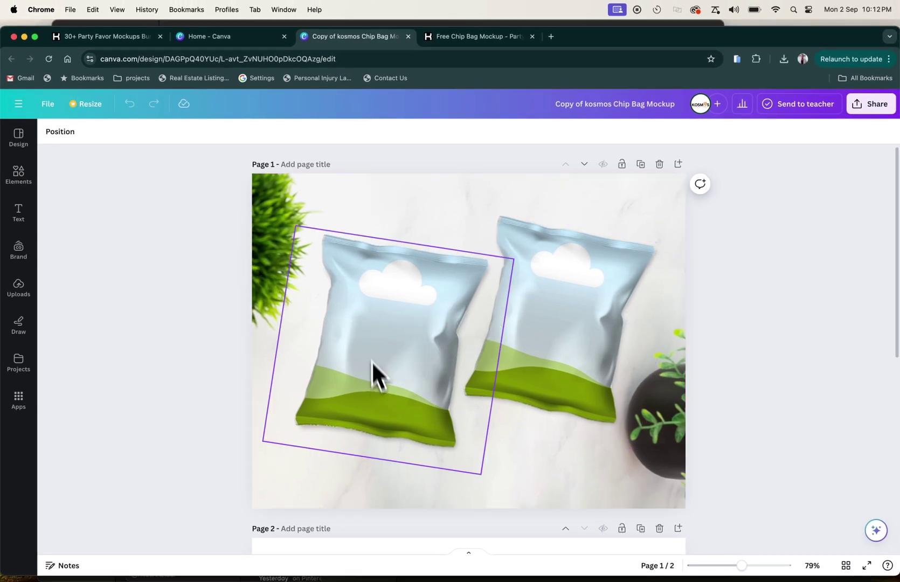
scroll(422, 379, "down", 5)
scroll(462, 424, "up", 5)
scroll(462, 424, "down", 1)
scroll(462, 424, "down", 2)
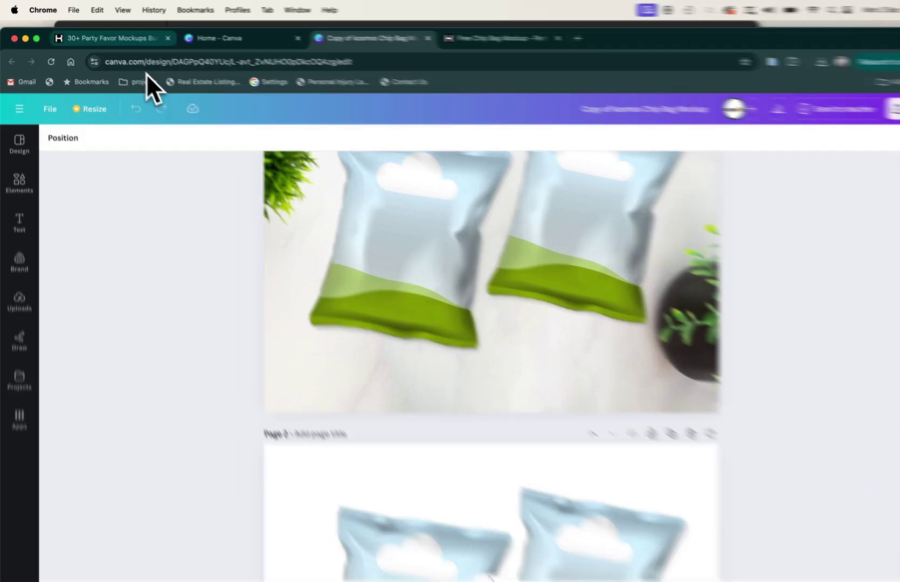
Return to the chip bag design in Canva and show its Position > Layers list
left_click(107, 39)
scroll(267, 274, "up", 5)
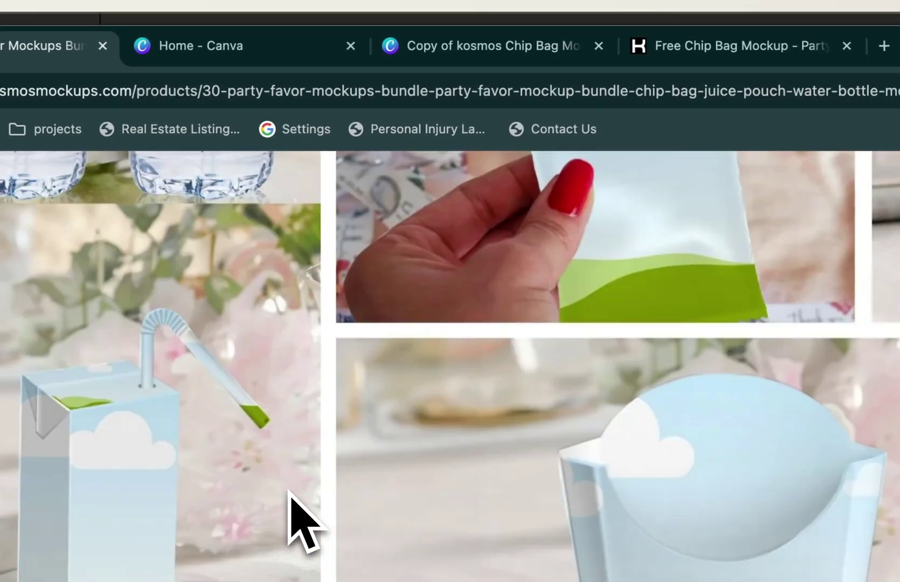
scroll(303, 520, "up", 2)
scroll(291, 523, "up", 3)
scroll(351, 438, "up", 3)
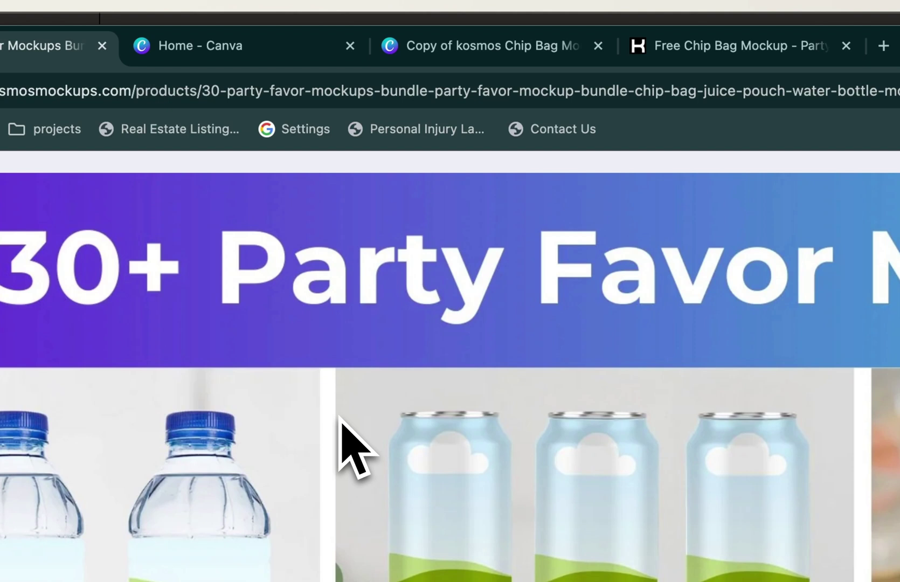
left_click(710, 45)
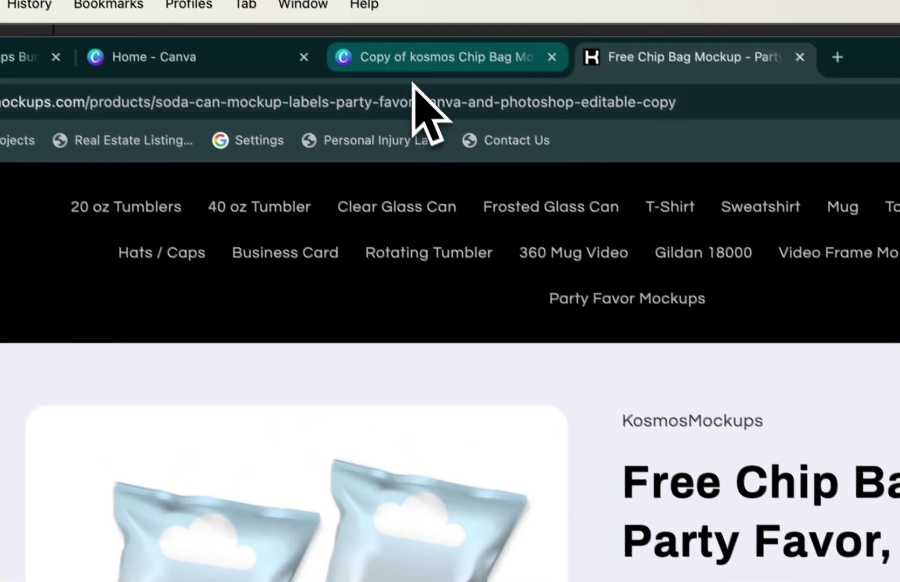
left_click(419, 62)
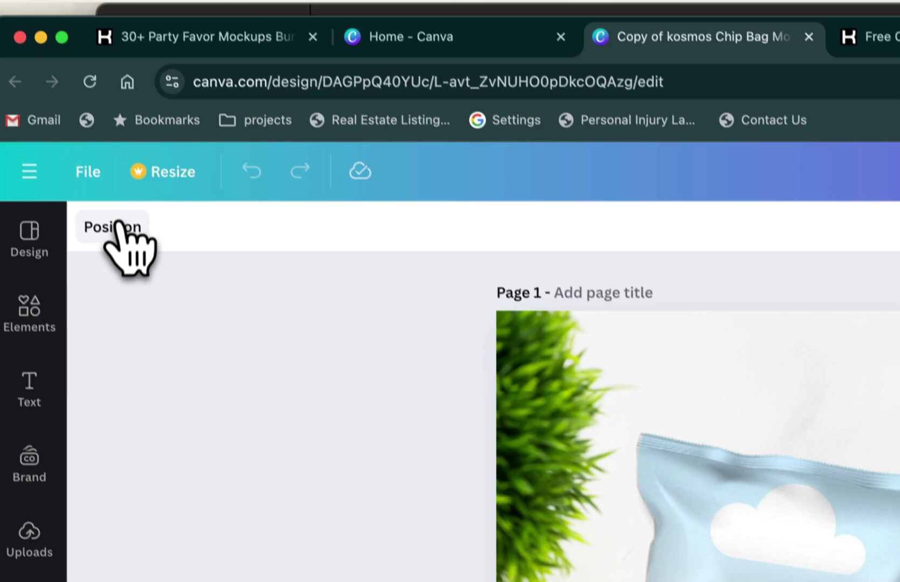
left_click(77, 116)
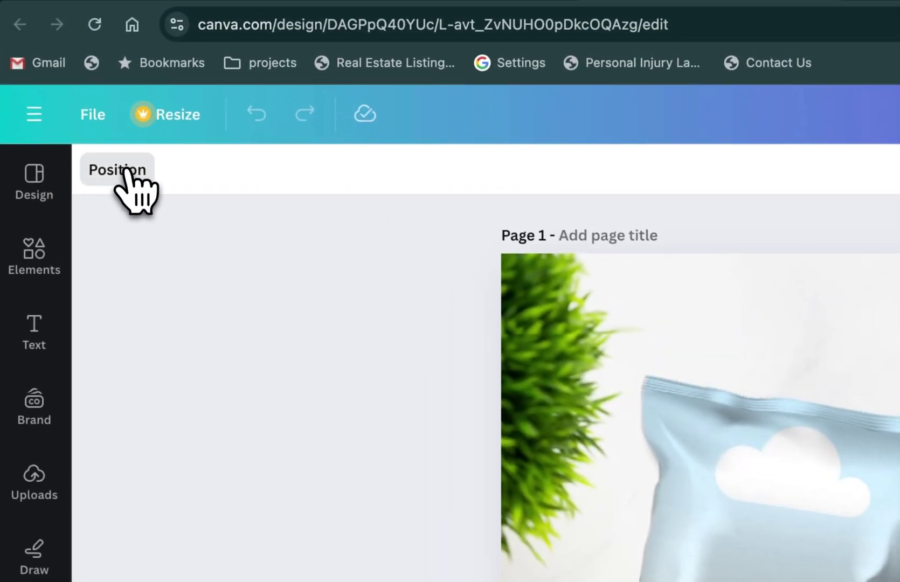
left_click(121, 171)
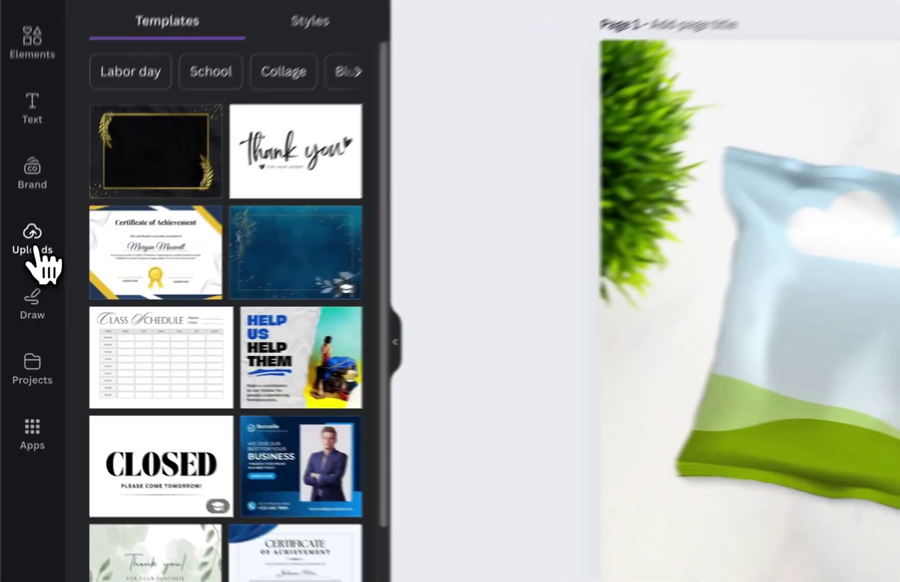
Drag the floral pattern from Uploads onto the left bag several times, without it applying
left_click(20, 284)
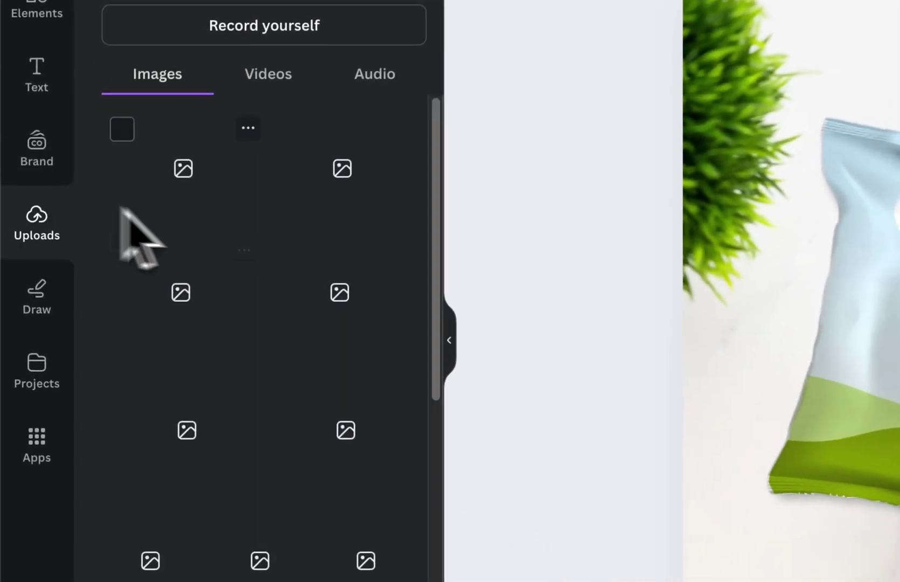
scroll(243, 394, "down", 5)
scroll(243, 393, "down", 5)
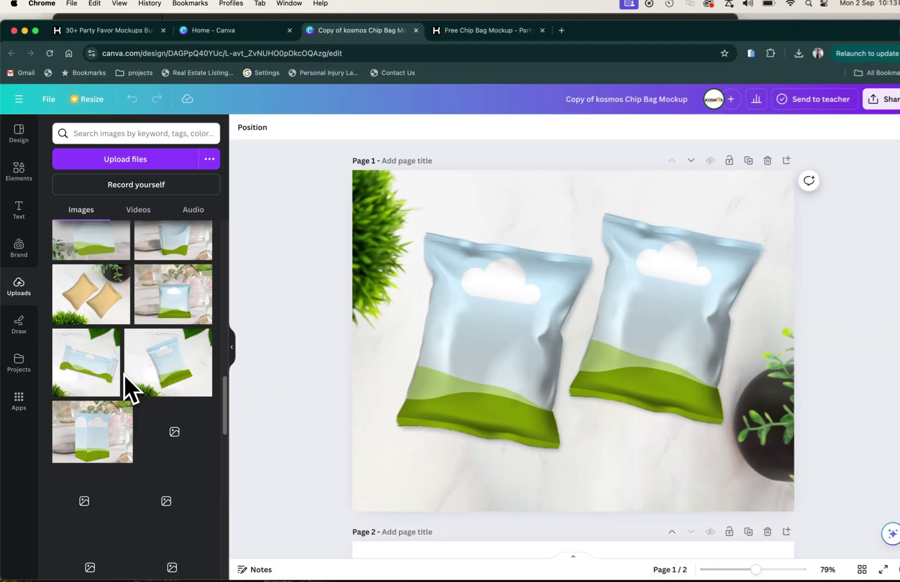
scroll(124, 374, "down", 3)
scroll(121, 373, "down", 3)
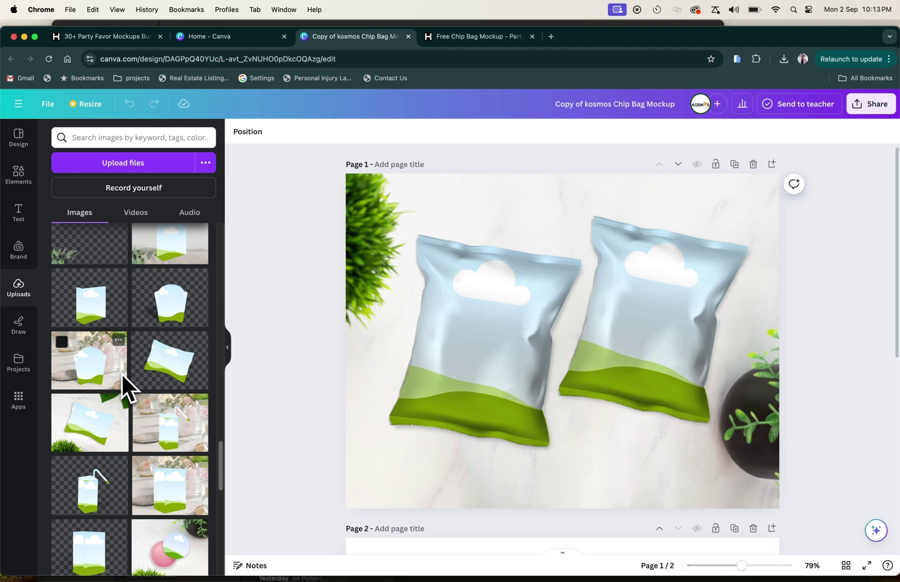
scroll(121, 373, "down", 3)
scroll(120, 373, "down", 3)
scroll(121, 373, "down", 3)
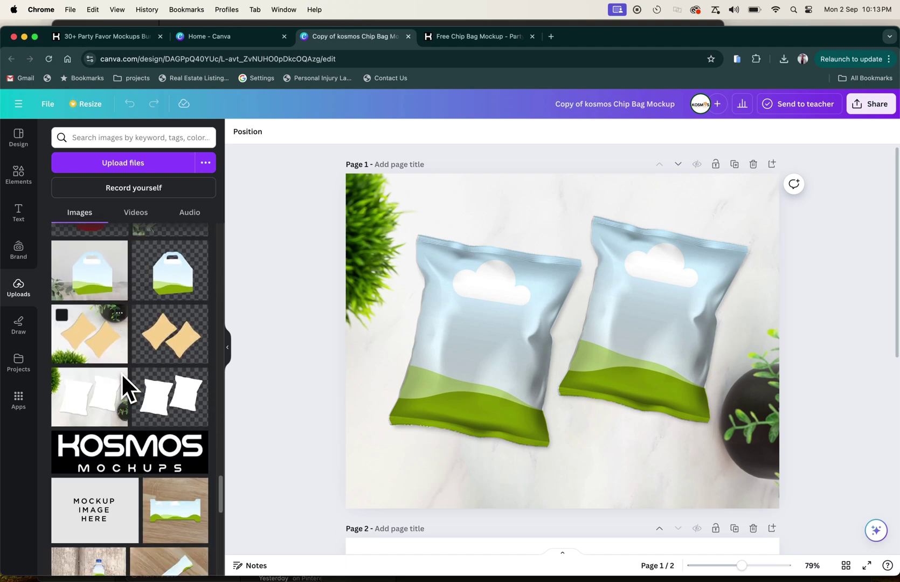
scroll(121, 372, "down", 2)
scroll(121, 372, "down", 3)
scroll(121, 372, "down", 3)
scroll(121, 373, "down", 3)
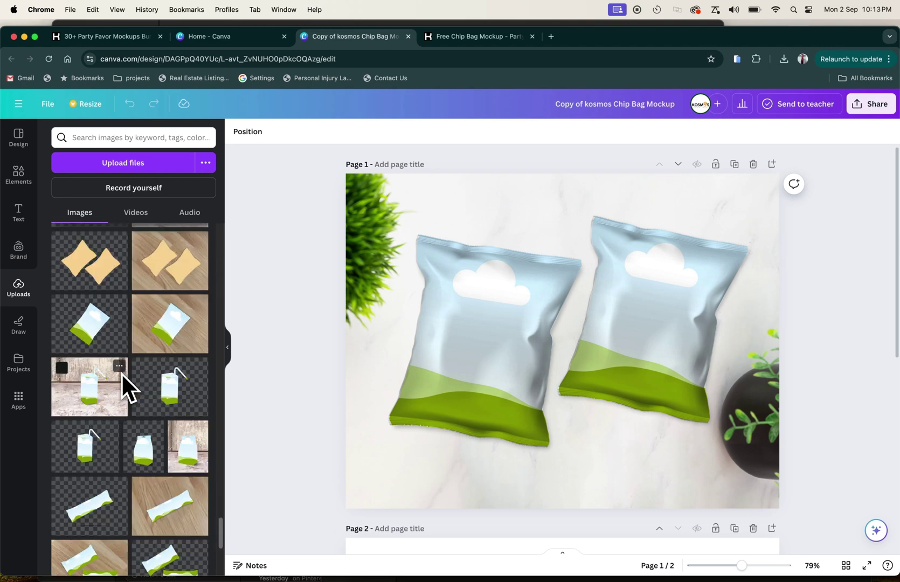
scroll(121, 372, "down", 3)
scroll(121, 372, "down", 2)
scroll(121, 372, "down", 3)
scroll(121, 372, "down", 3)
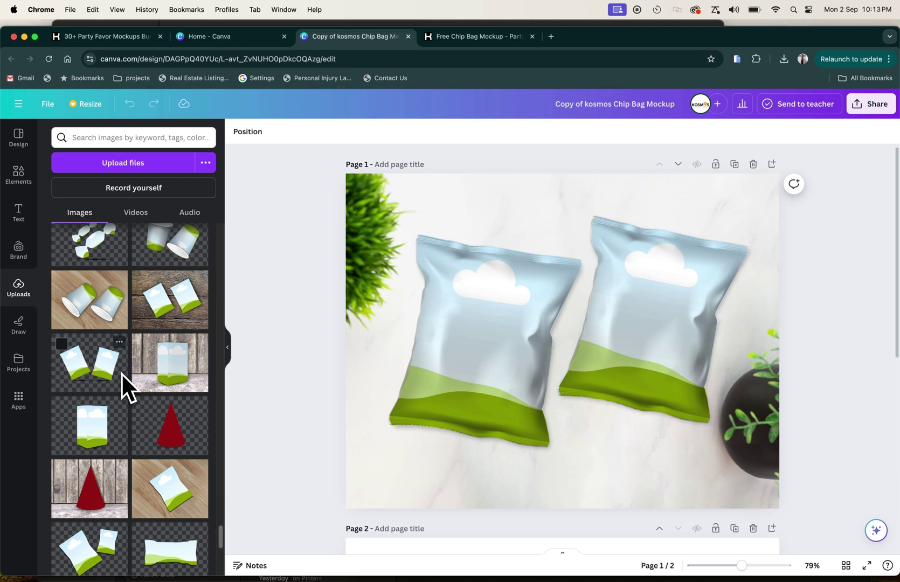
scroll(121, 373, "down", 3)
scroll(121, 372, "down", 3)
scroll(121, 373, "down", 2)
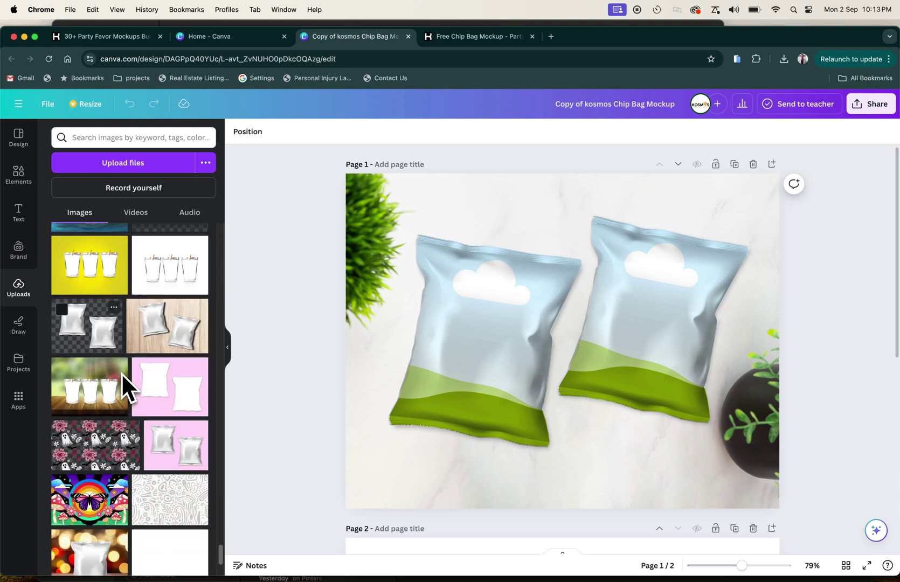
scroll(122, 372, "down", 1)
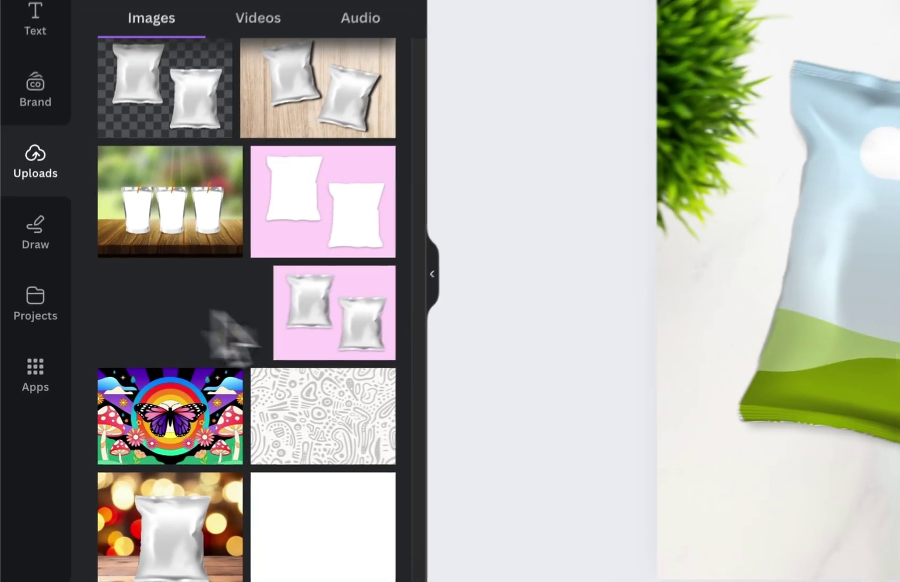
left_click_drag(104, 380, 476, 340)
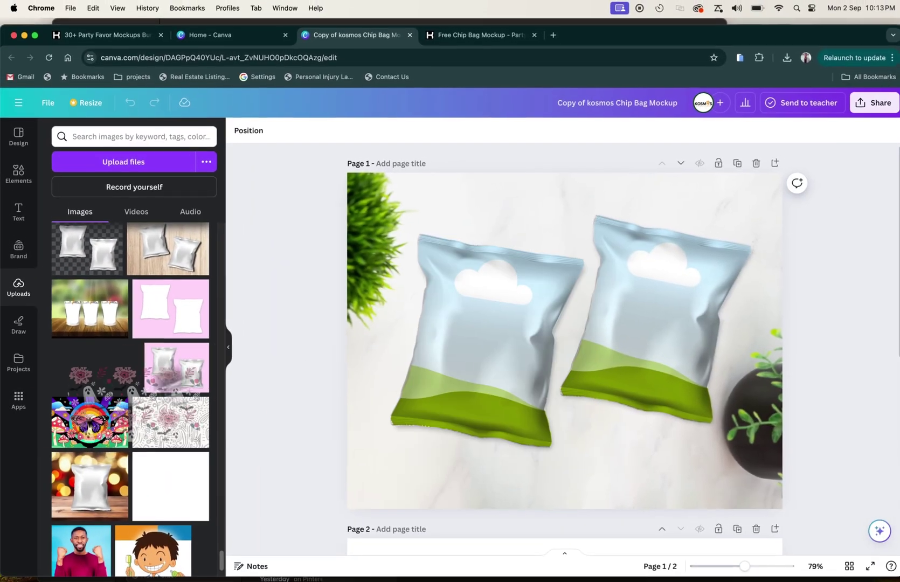
mouse_move(76, 427)
left_mouse_down()
mouse_move(519, 344)
mouse_move(510, 329)
mouse_move(134, 444)
mouse_move(493, 331)
mouse_move(137, 468)
left_mouse_up()
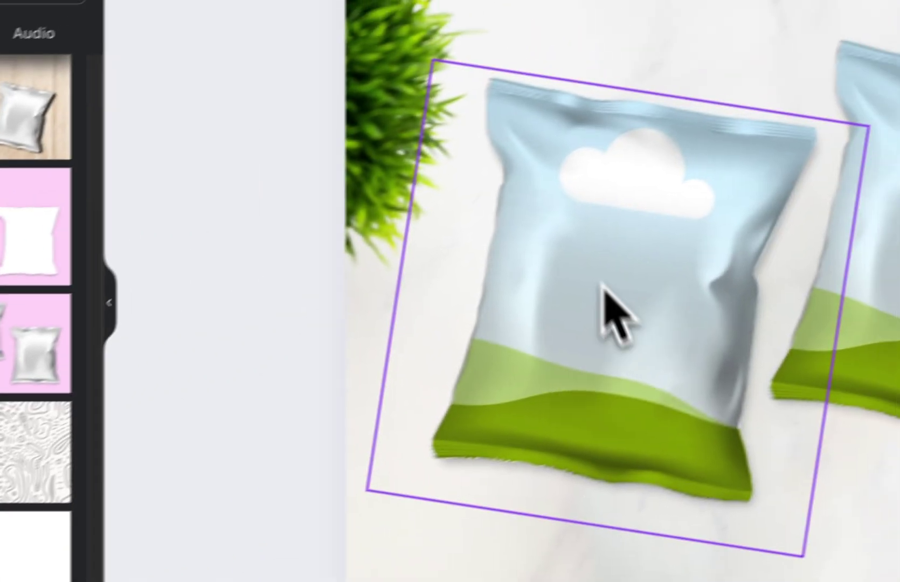
left_click_drag(91, 437, 383, 211)
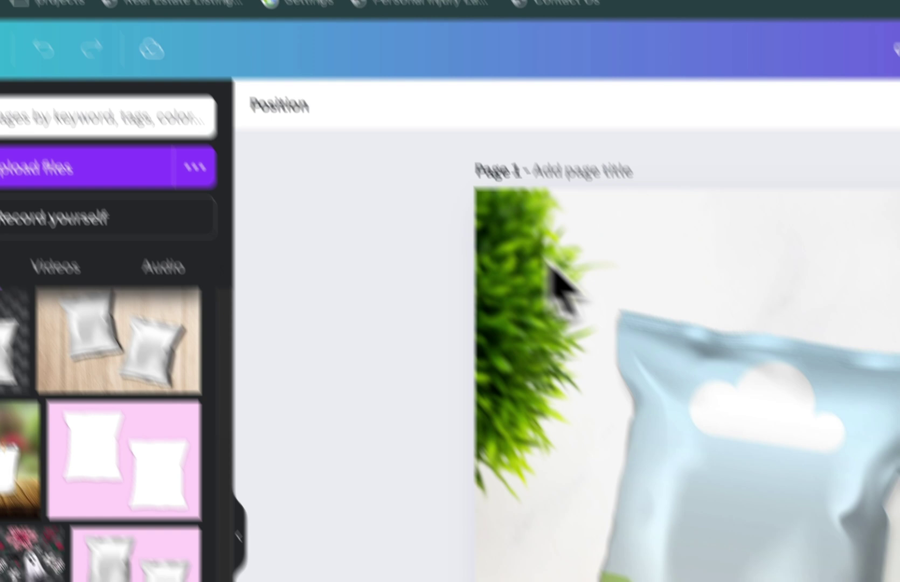
Ungroup the left chip bag group from the layers list
left_click(281, 105)
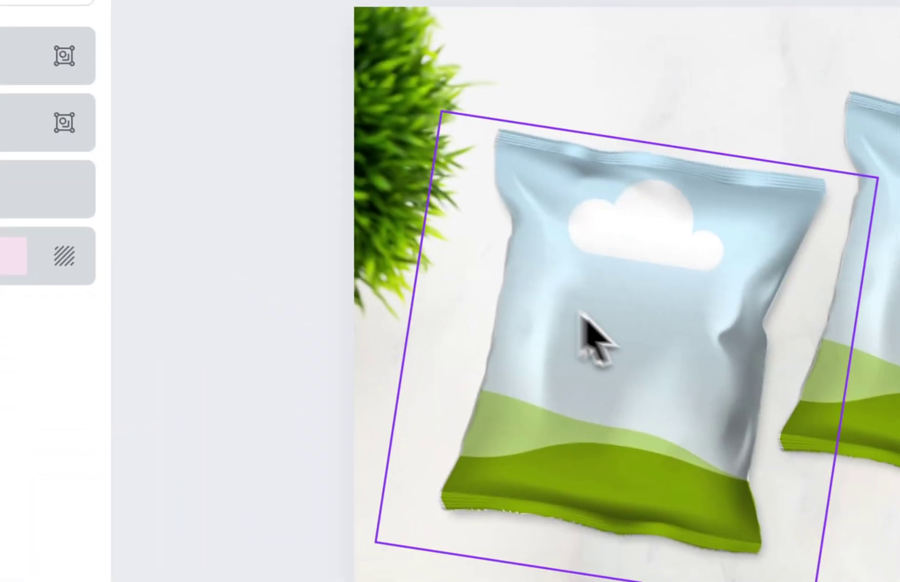
left_click(630, 338)
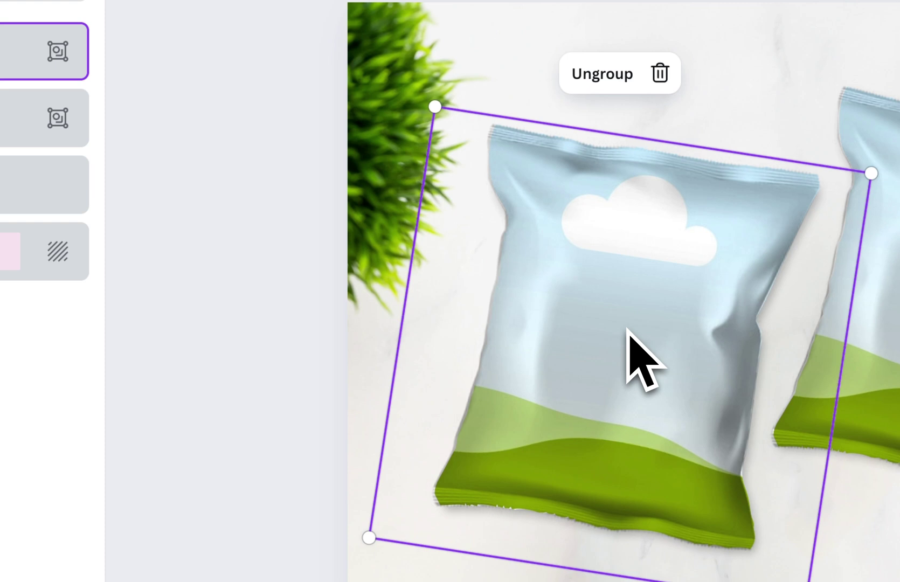
right_click(628, 331)
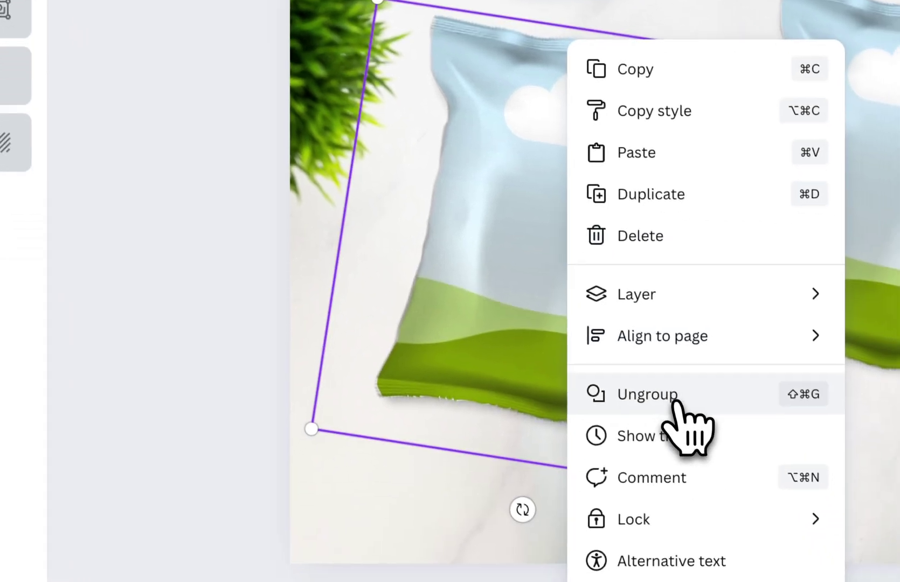
left_click(692, 503)
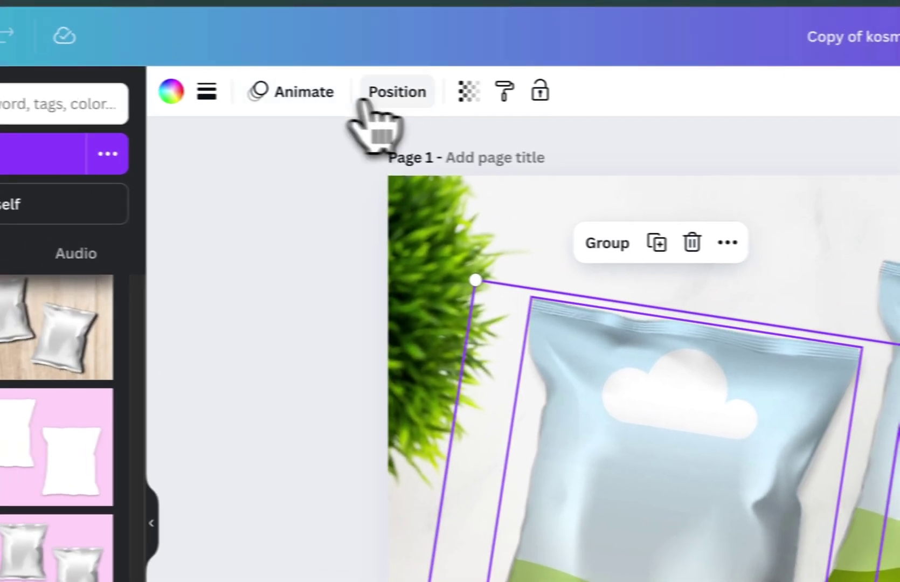
Move the silver bag texture below the cloud-and-hills design layer
left_click(344, 67)
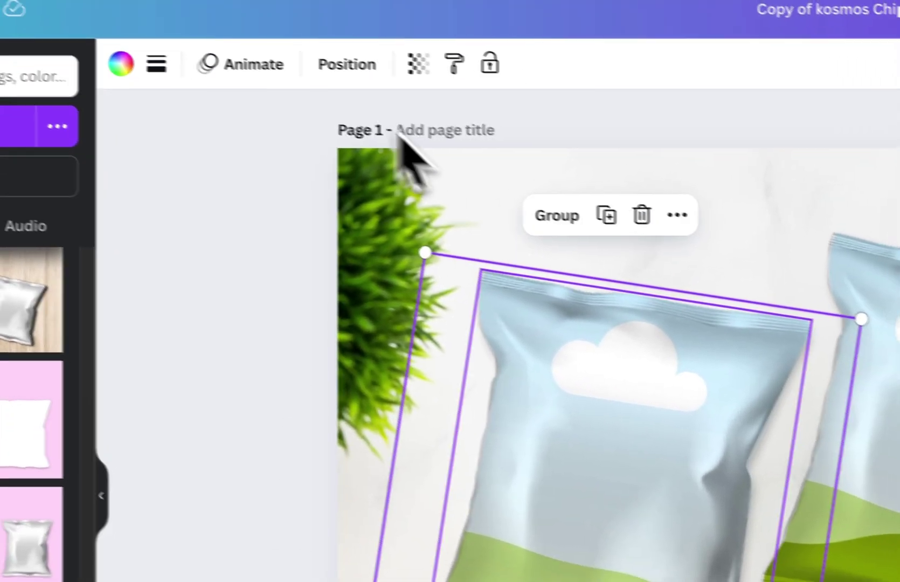
left_click(428, 92)
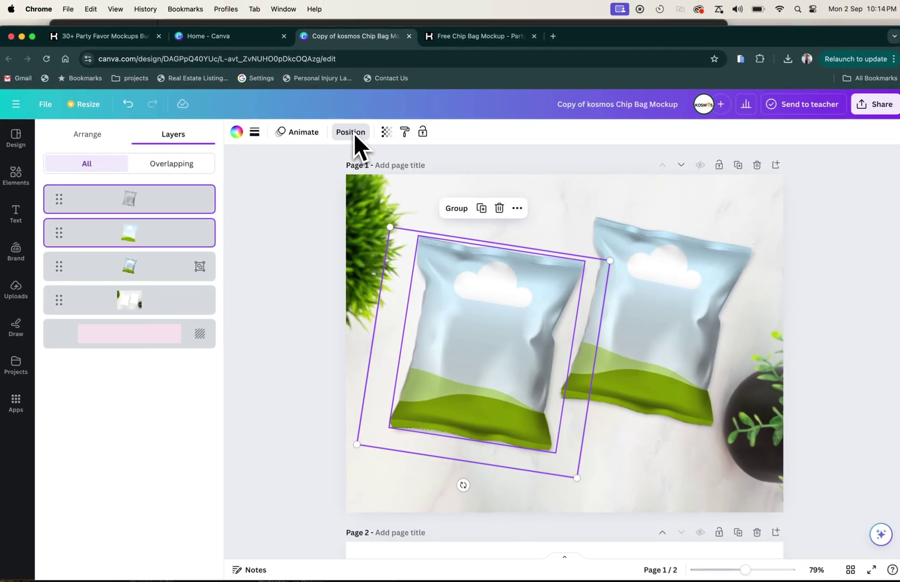
mouse_move(131, 198)
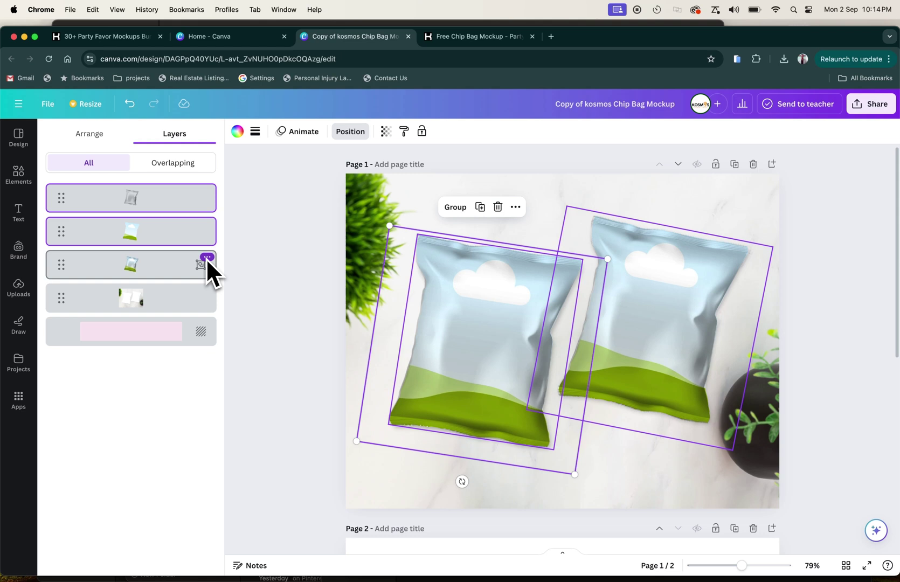
left_click(169, 211)
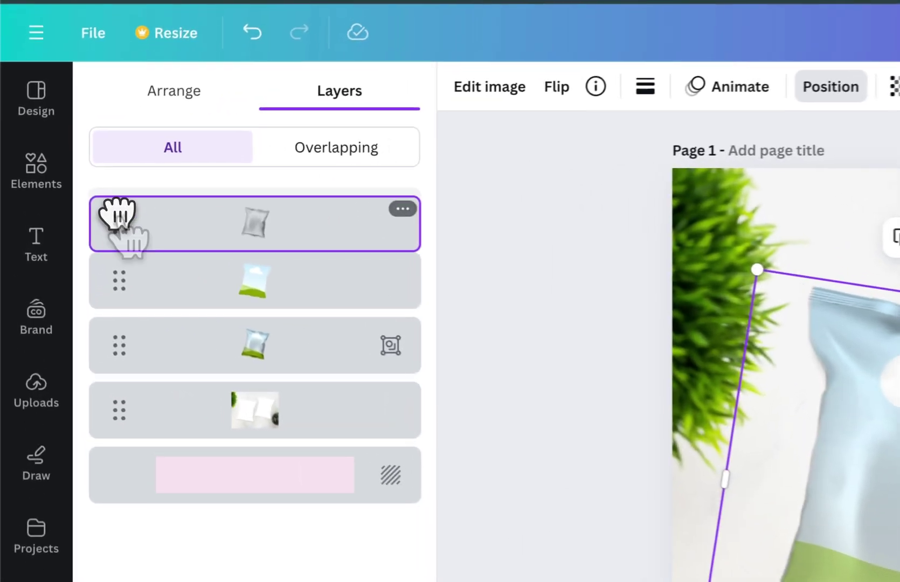
left_click_drag(118, 214, 120, 300)
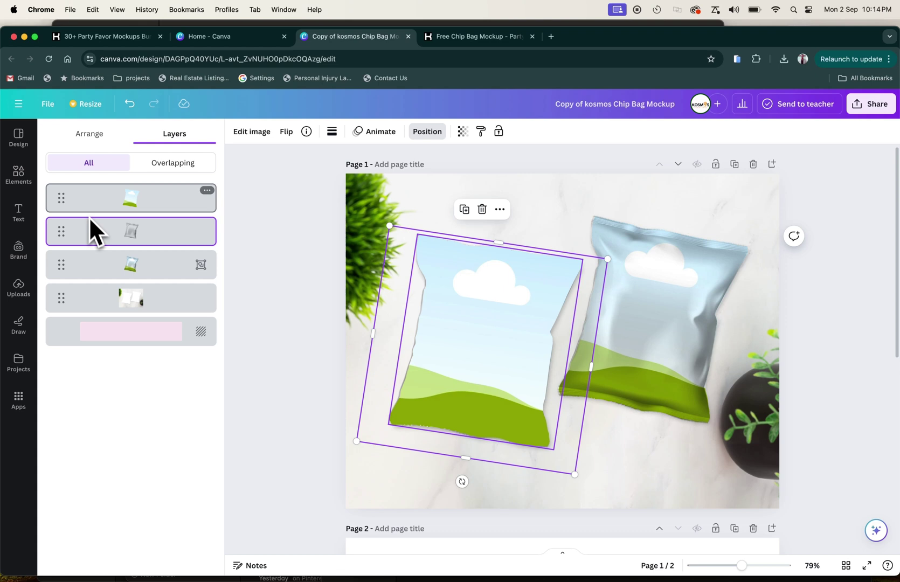
left_click_drag(105, 197, 127, 204)
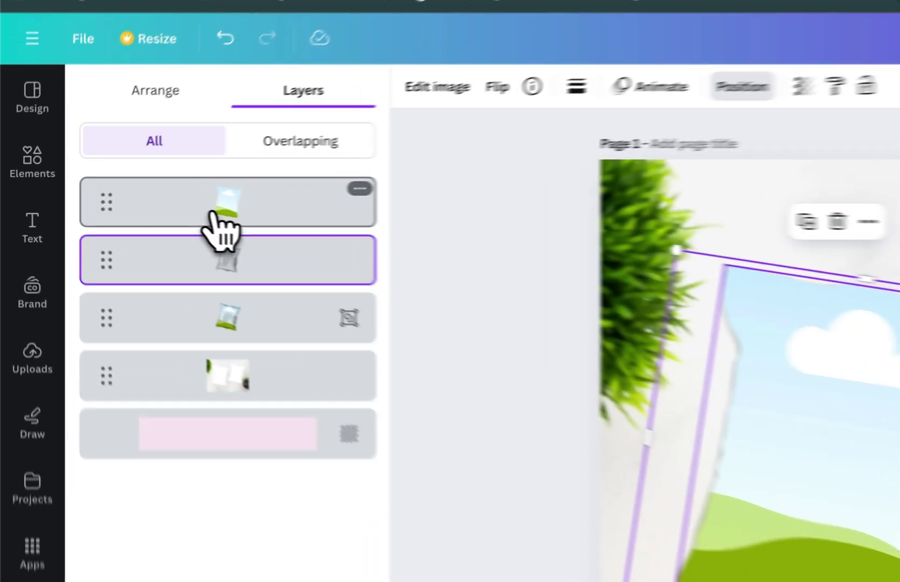
left_click(123, 202)
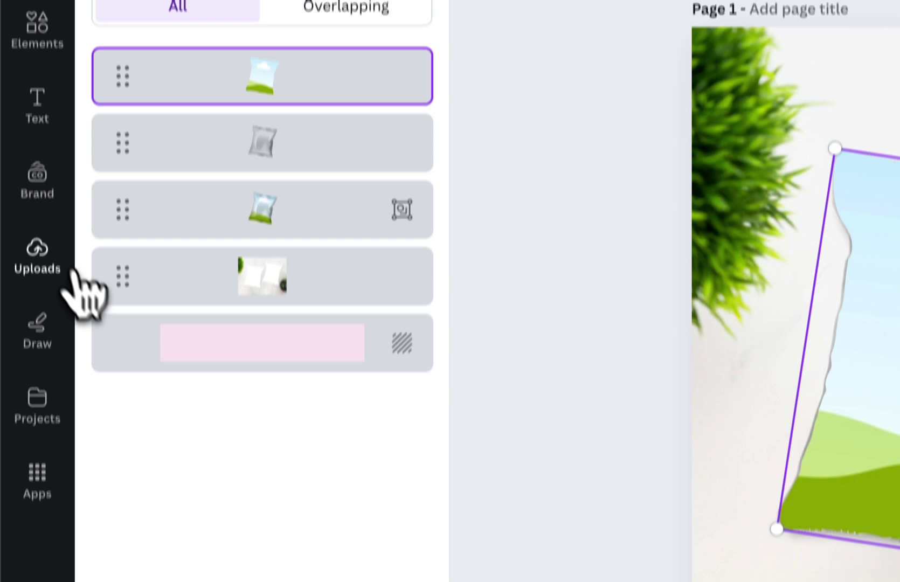
Drop the floral ghost pattern into the left bag, enlarged and rotated to the bag's tilt
left_click(67, 393)
mouse_move(231, 372)
left_mouse_down()
mouse_move(538, 379)
mouse_move(683, 312)
left_mouse_up()
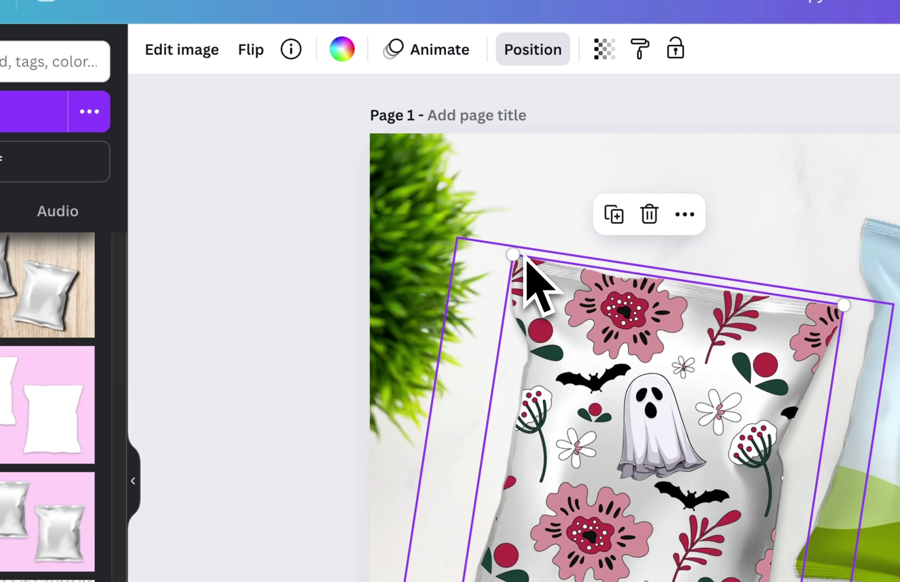
double_click(589, 366)
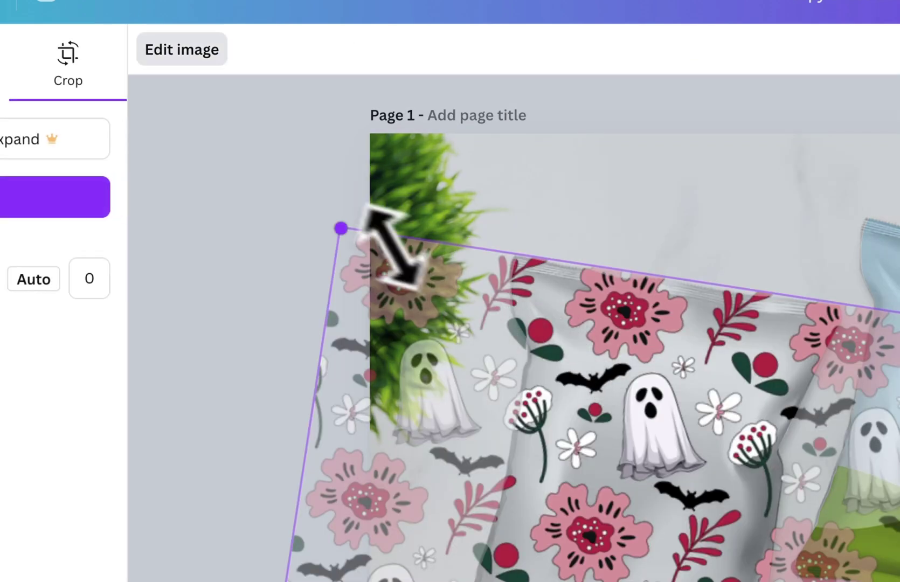
left_click_drag(346, 229, 338, 226)
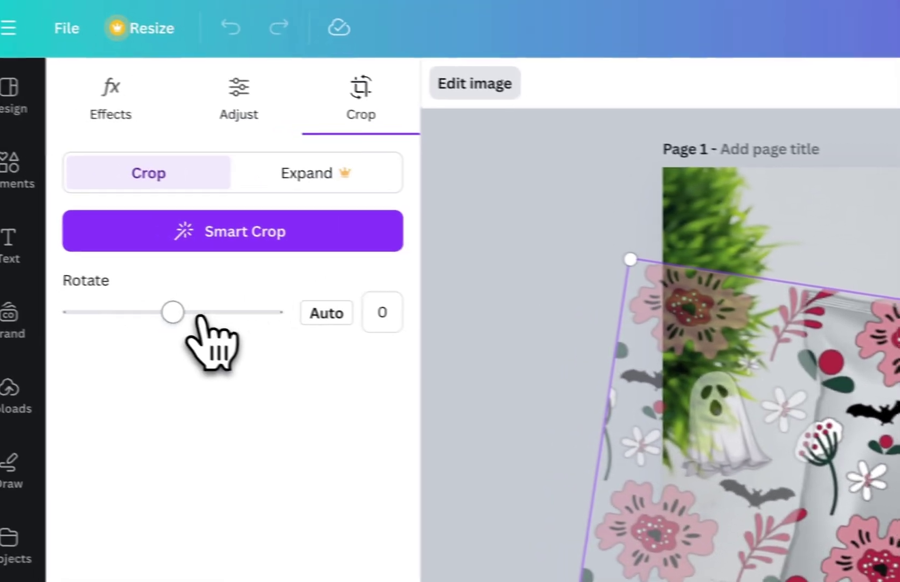
mouse_move(199, 318)
left_mouse_down()
mouse_move(176, 309)
mouse_move(198, 318)
left_mouse_up()
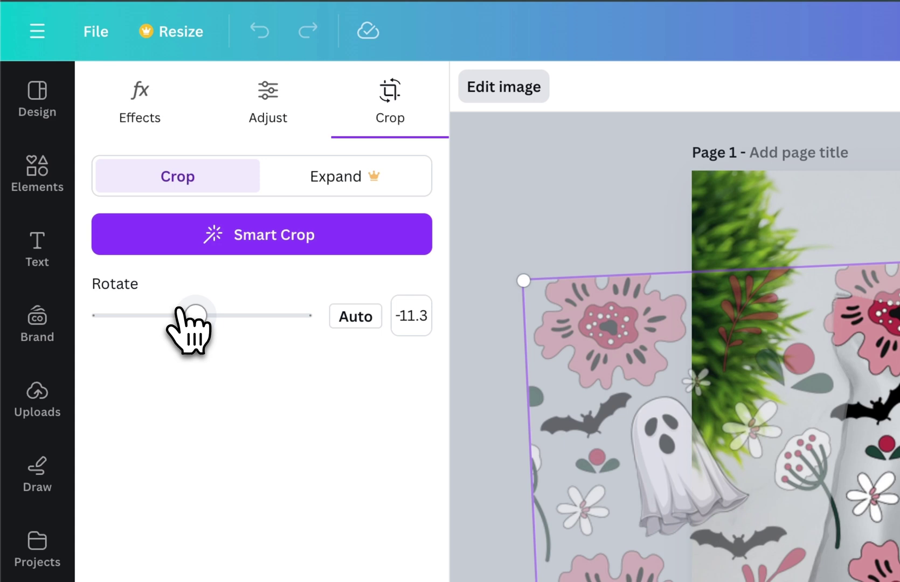
left_click(499, 256)
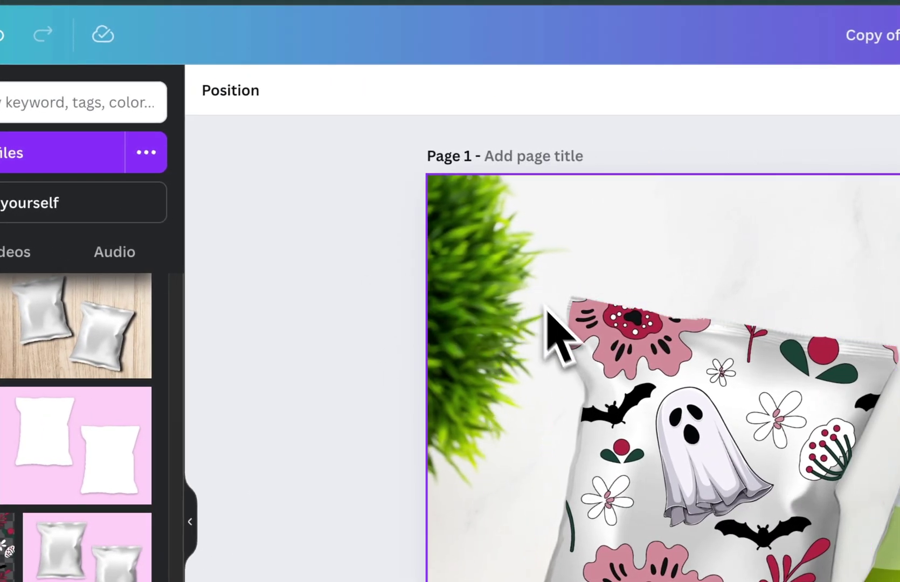
Ungroup the right chip bag's grouped layer via its options menu
left_click(236, 99)
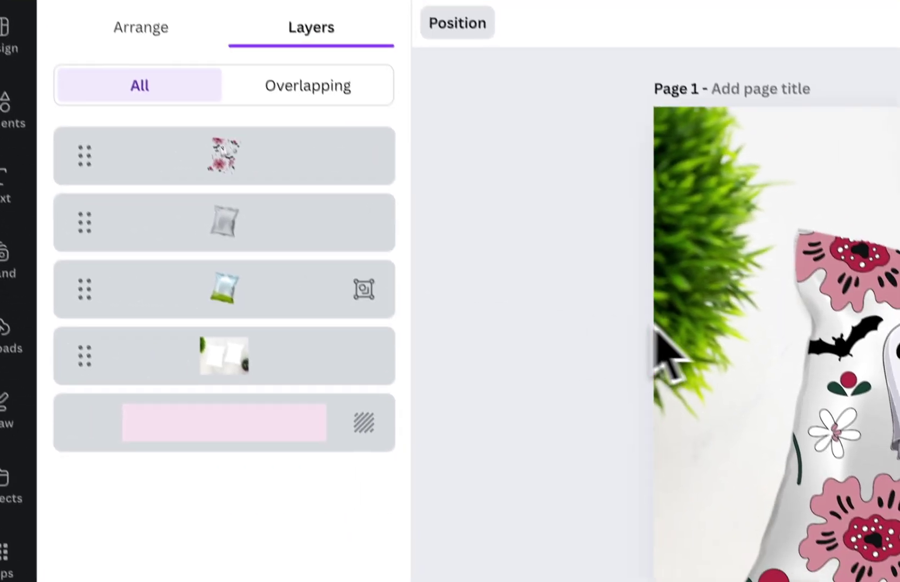
left_click(123, 295)
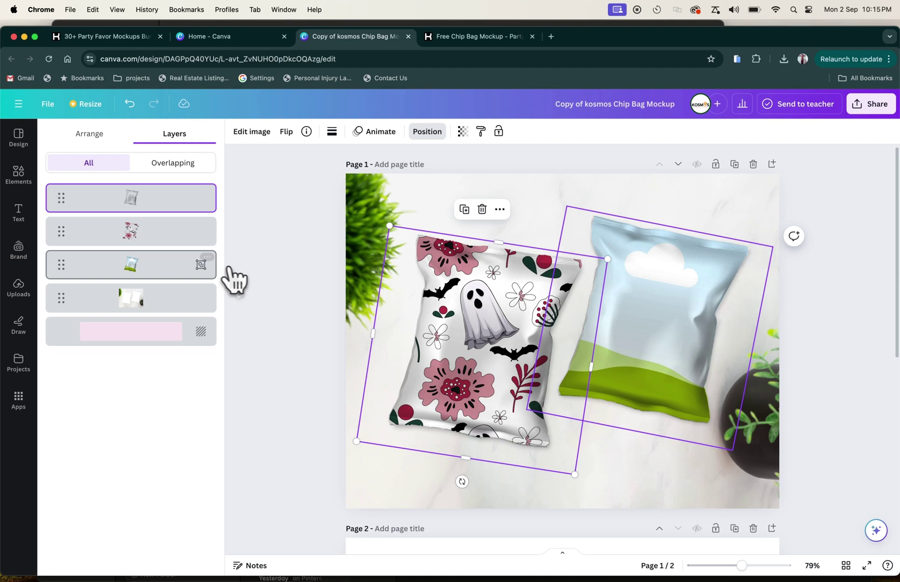
left_click(206, 258)
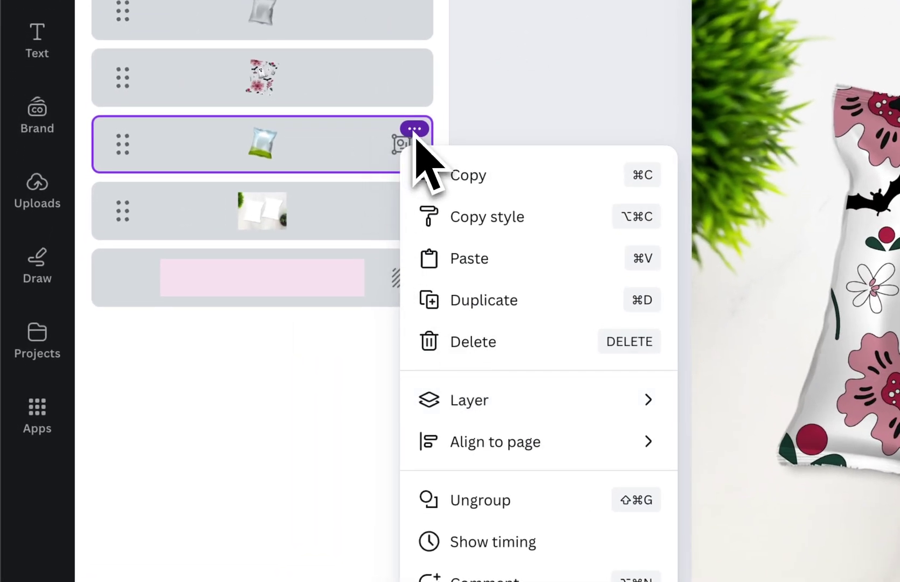
left_click(495, 481)
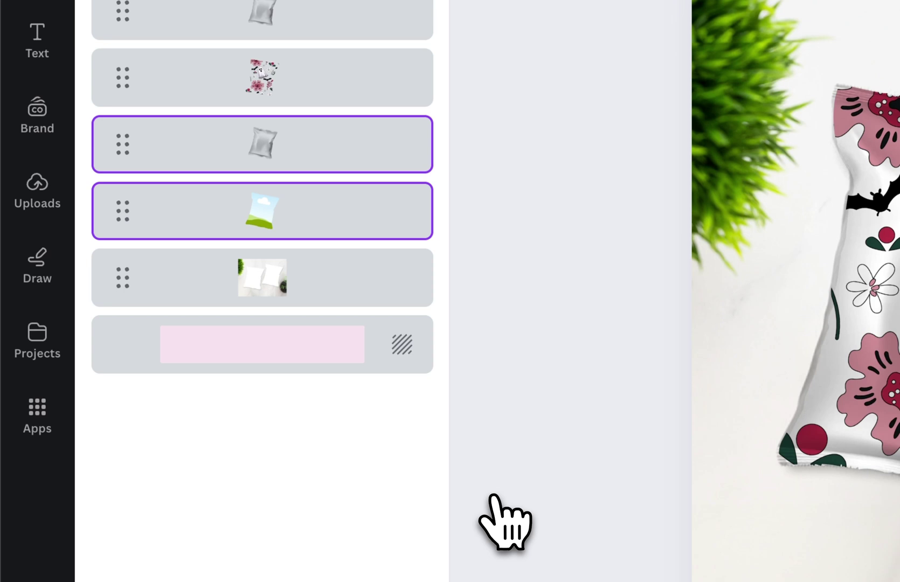
Restack the landscape design above its blank pouch, with the photo below both bags
left_click_drag(123, 221, 124, 146)
mouse_move(126, 224)
left_mouse_down()
mouse_move(110, 126)
mouse_move(116, 239)
mouse_move(126, 121)
left_mouse_up()
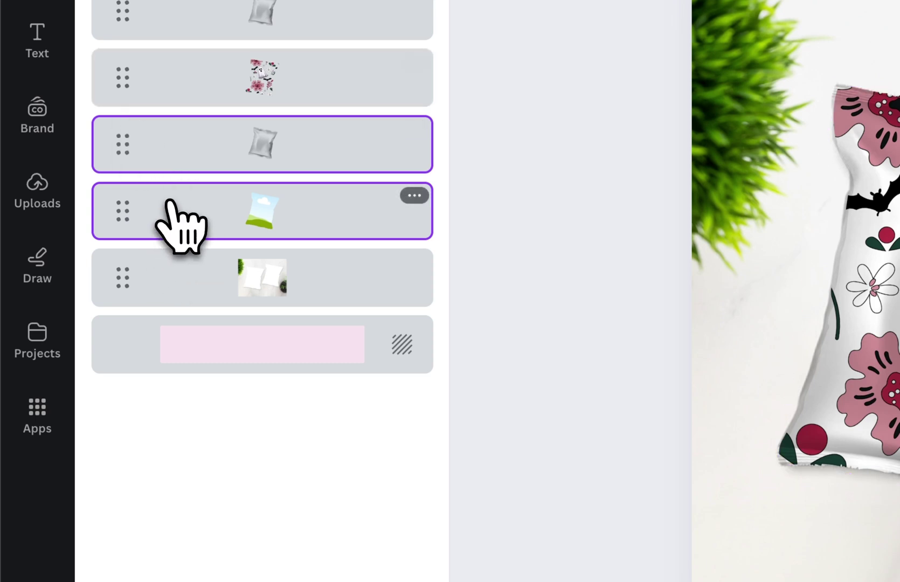
left_click_drag(168, 203, 175, 198)
left_click_drag(207, 323, 211, 186)
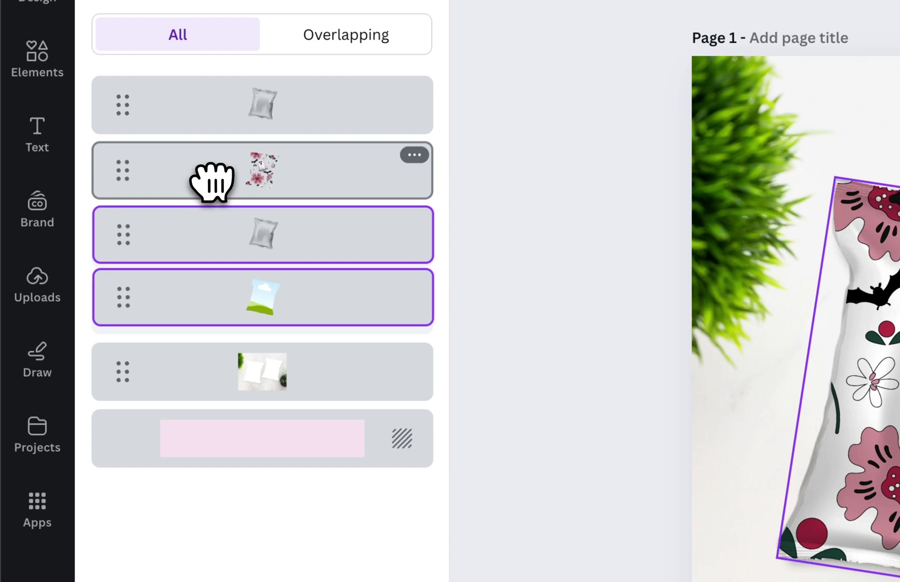
mouse_move(217, 251)
left_mouse_down()
mouse_move(206, 373)
mouse_move(214, 384)
left_mouse_up()
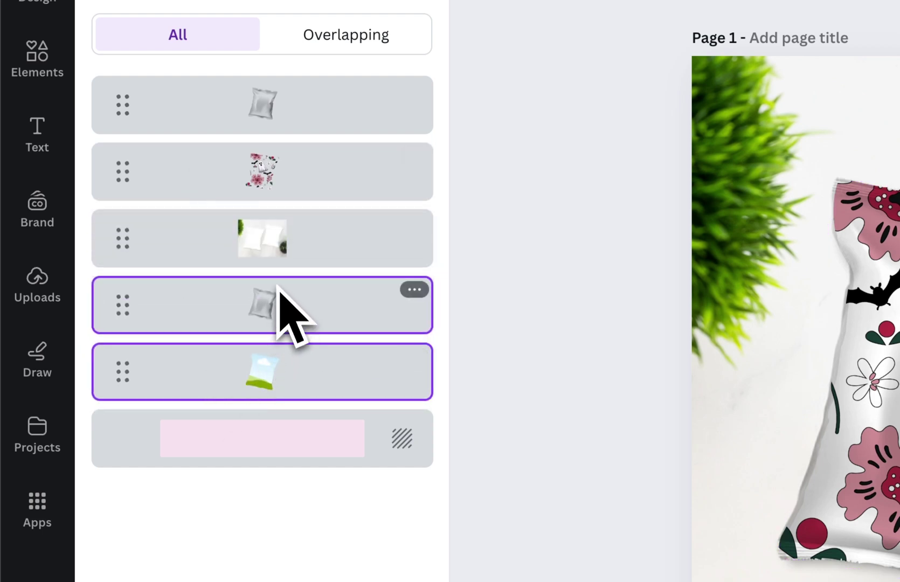
left_click_drag(273, 243, 293, 425)
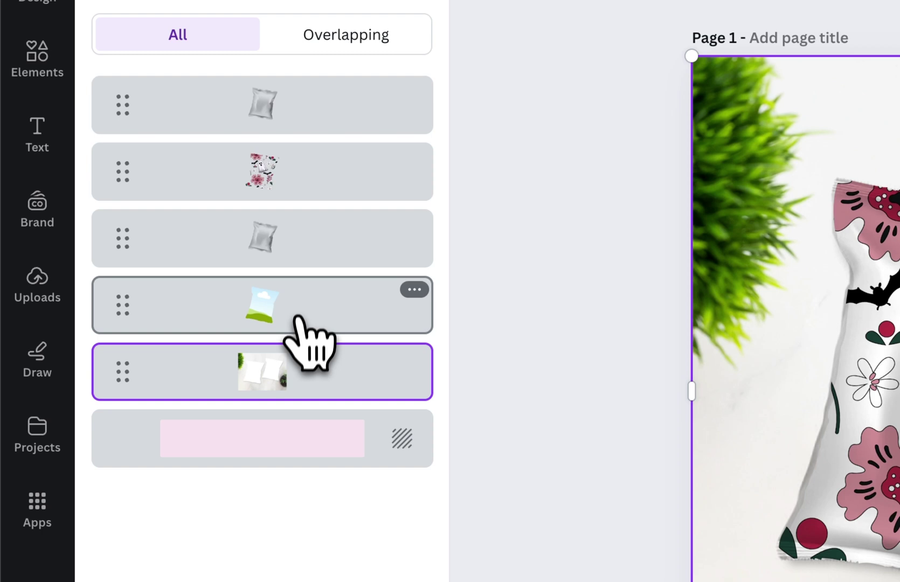
mouse_move(308, 322)
left_mouse_down()
mouse_move(306, 173)
mouse_move(311, 255)
left_mouse_up()
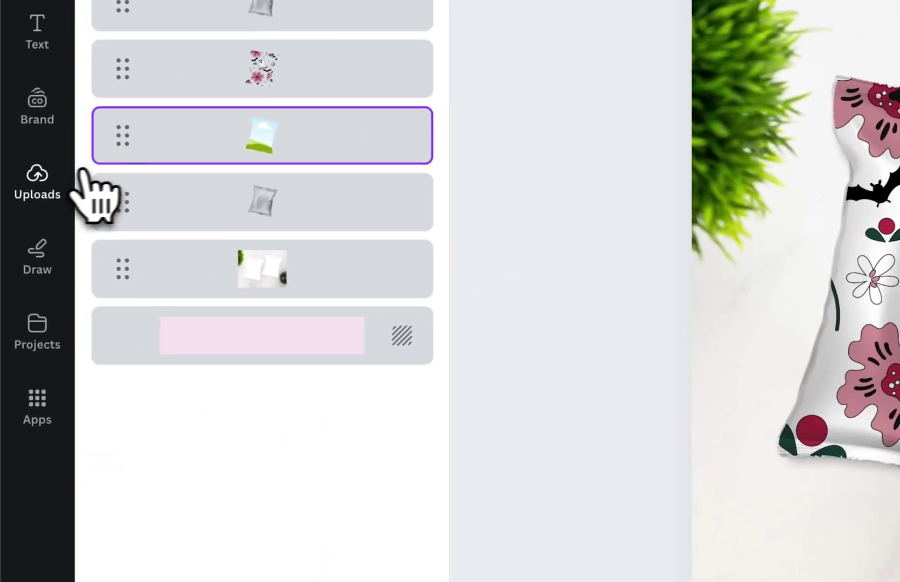
Place the butterfly artwork on page 1's right bag and reorder its layer
left_click(64, 178)
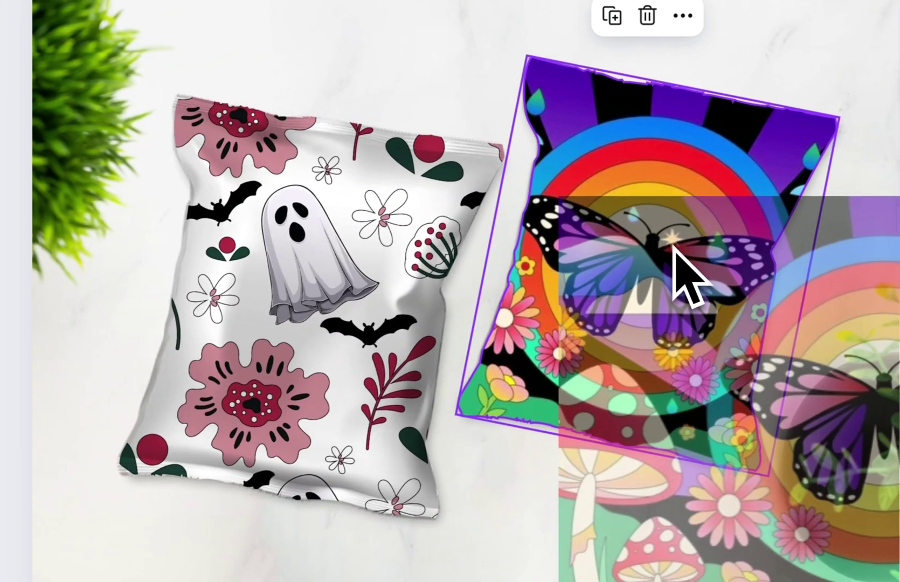
left_click_drag(224, 446, 646, 237)
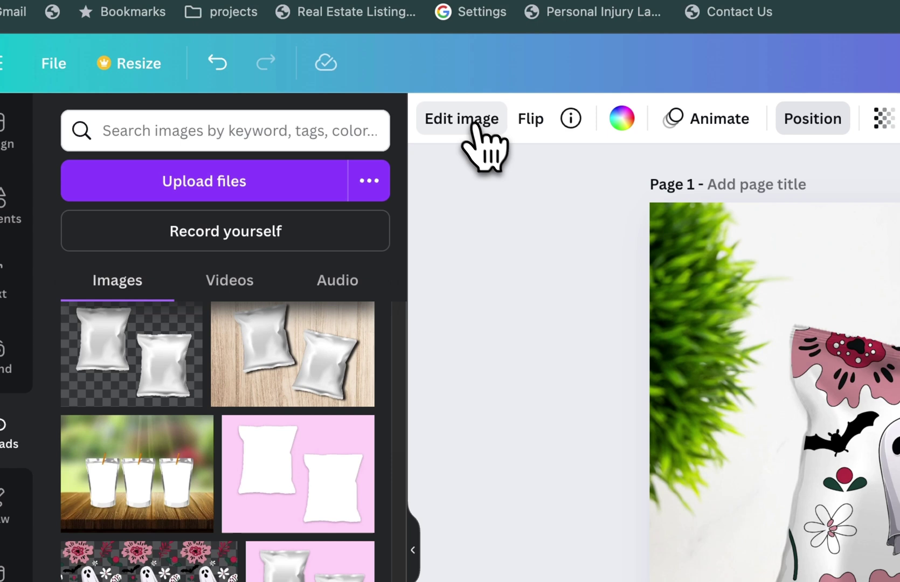
left_click(473, 126)
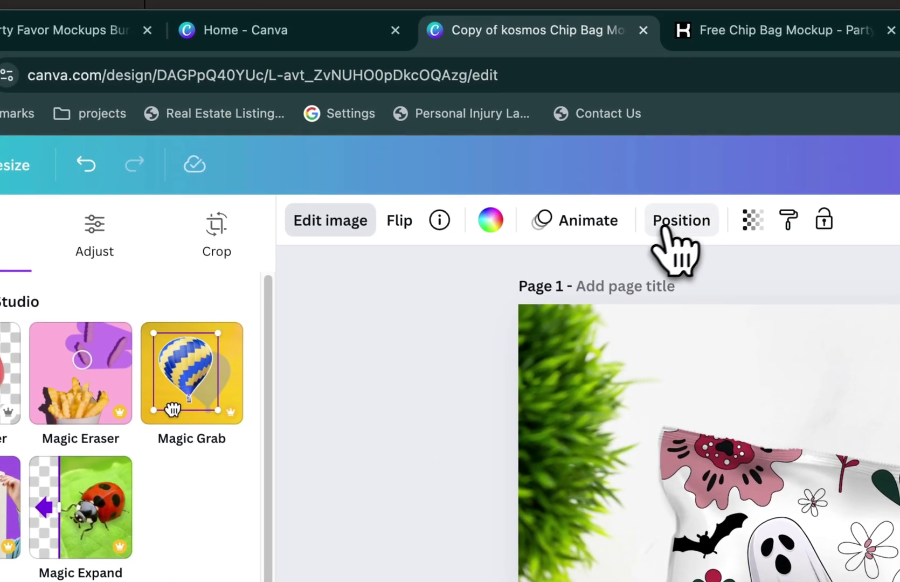
left_click(675, 224)
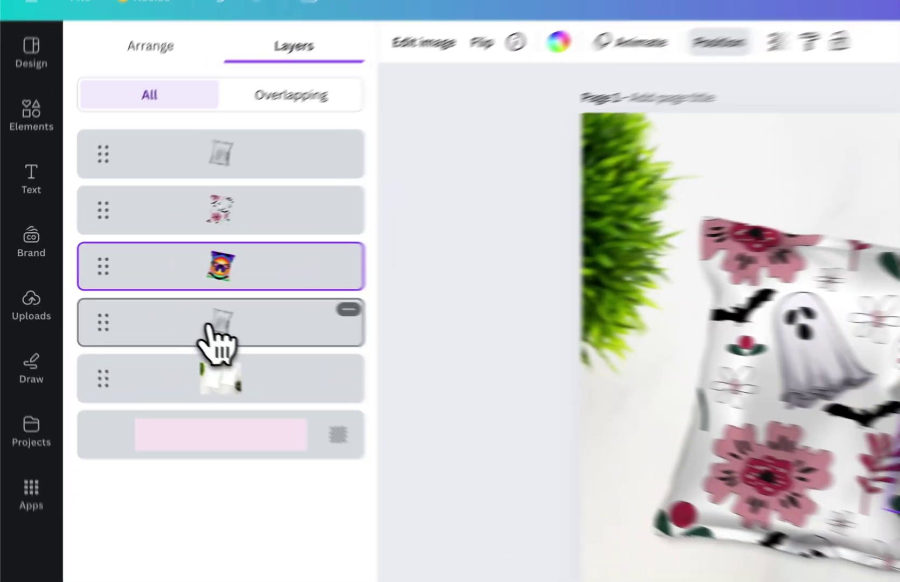
left_click_drag(129, 308, 124, 282)
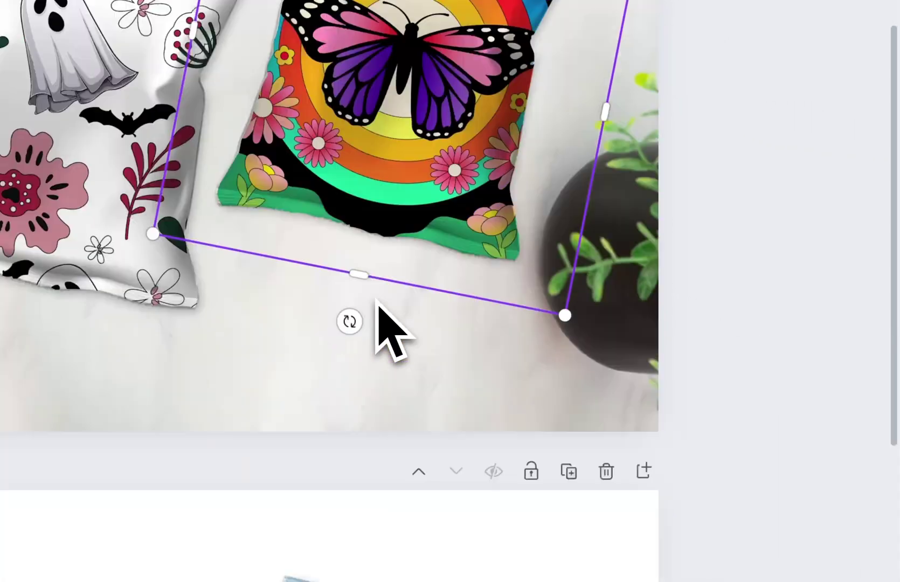
scroll(379, 330, "down", 3)
scroll(380, 330, "down", 3)
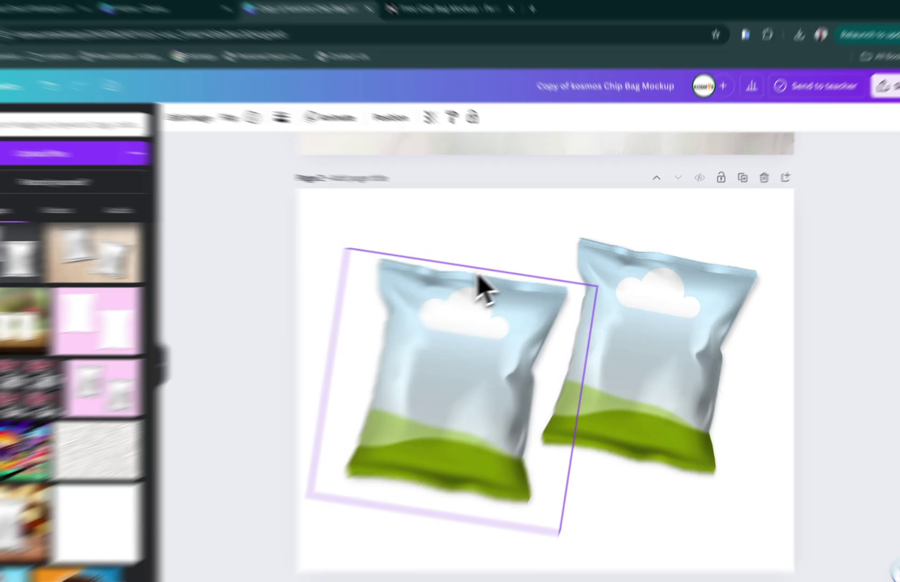
Drop the butterfly artwork into both page 2 bags and raise a pouch texture above it
left_click(472, 276)
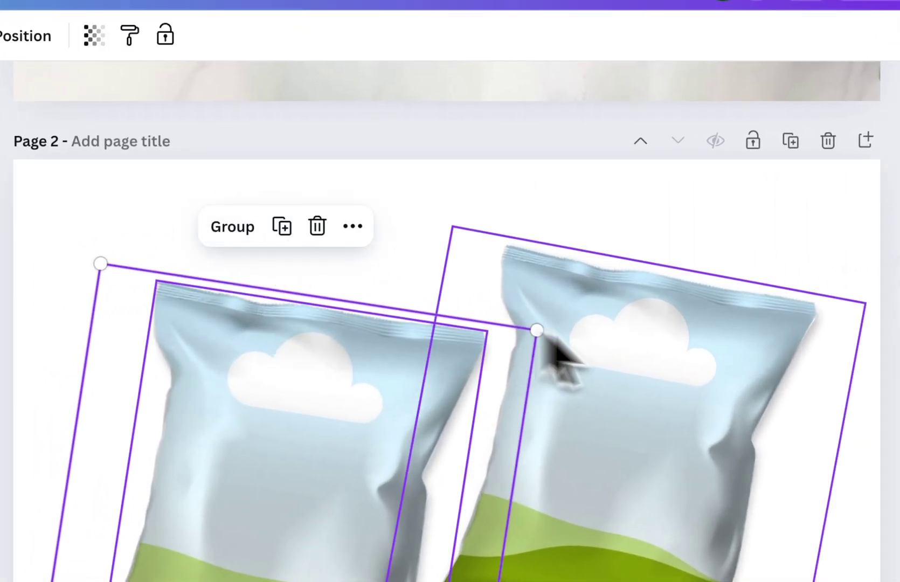
left_click(548, 338)
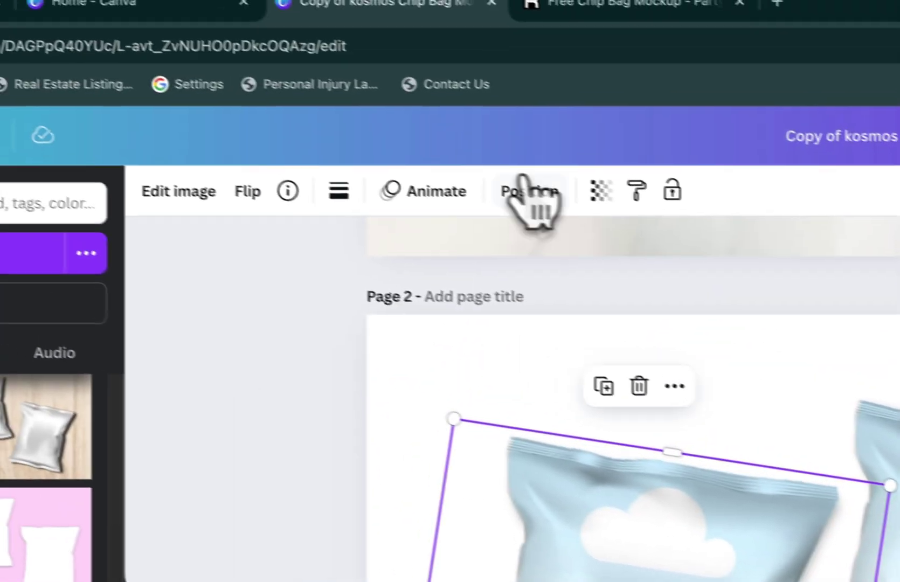
left_click(135, 47)
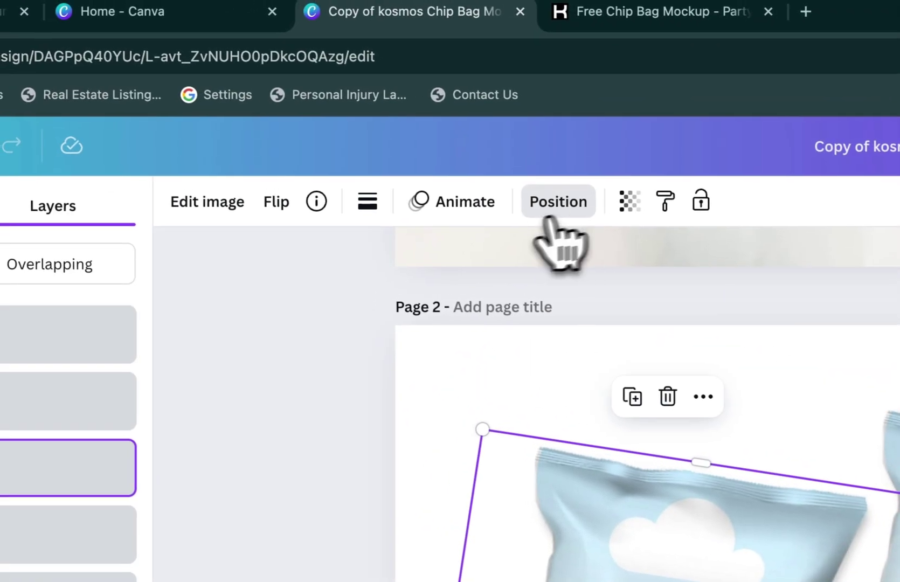
mouse_move(190, 321)
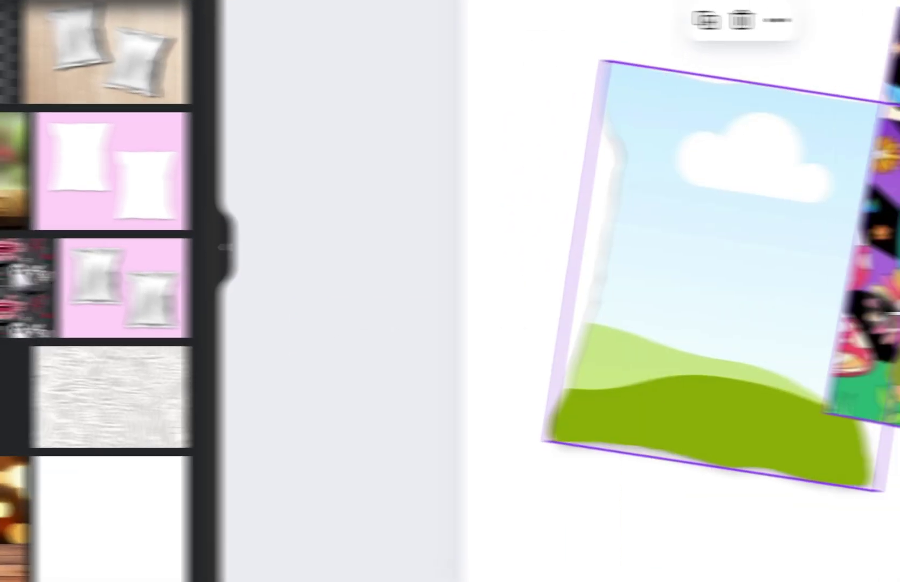
left_click_drag(211, 430, 836, 281)
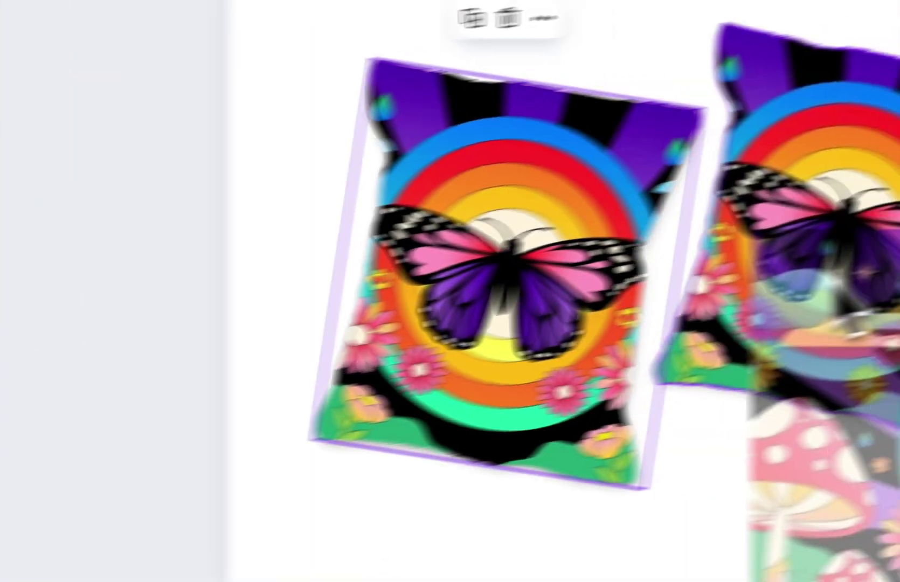
left_click_drag(169, 359, 464, 169)
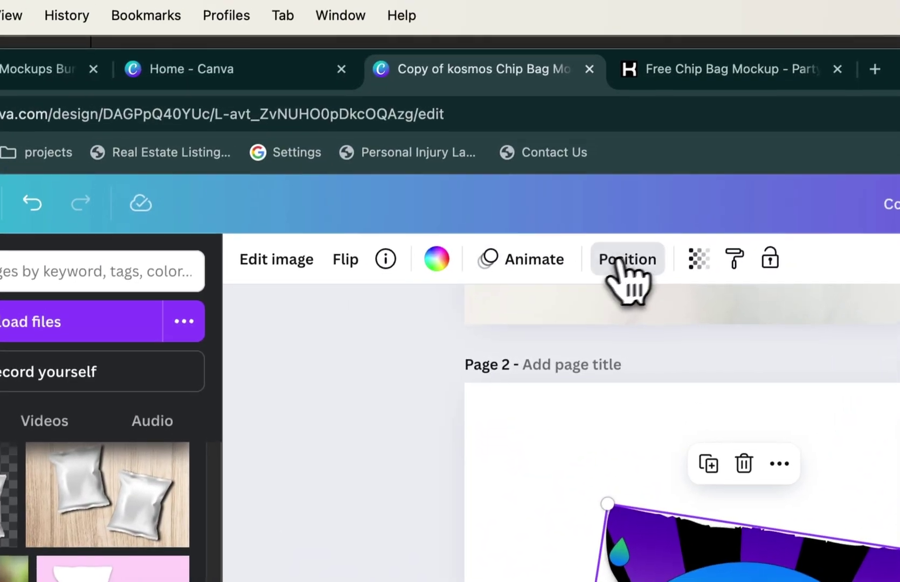
left_click(633, 266)
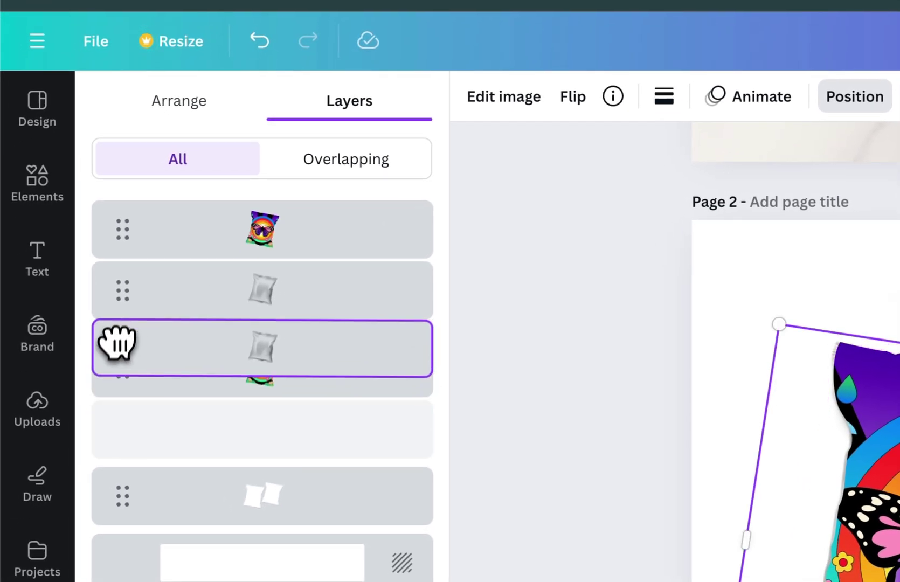
left_click_drag(117, 343, 133, 185)
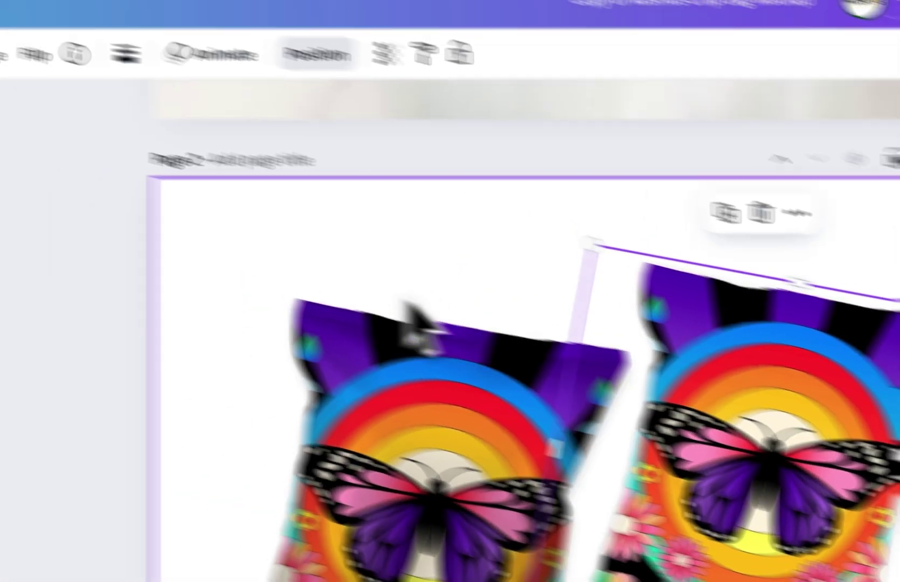
left_click(585, 273)
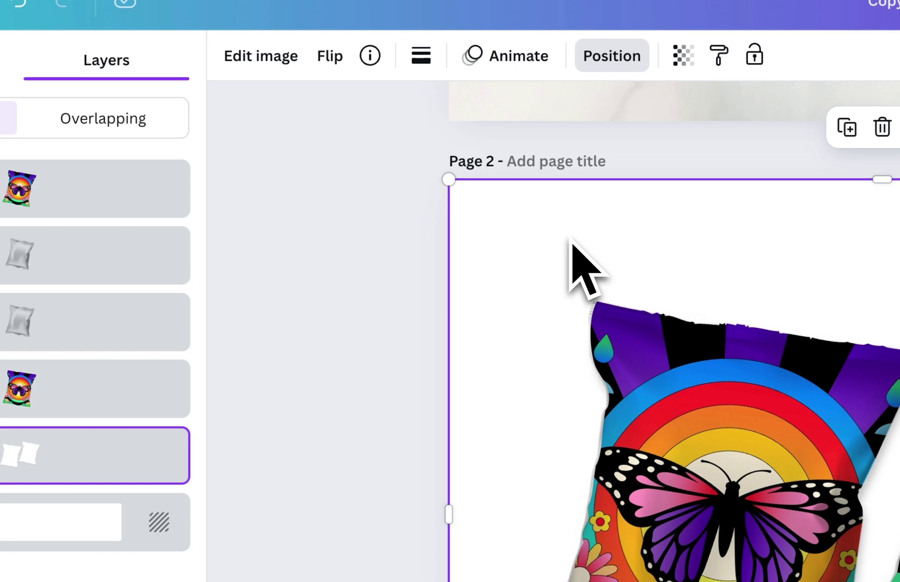
scroll(571, 246, "up", 3)
scroll(572, 246, "up", 2)
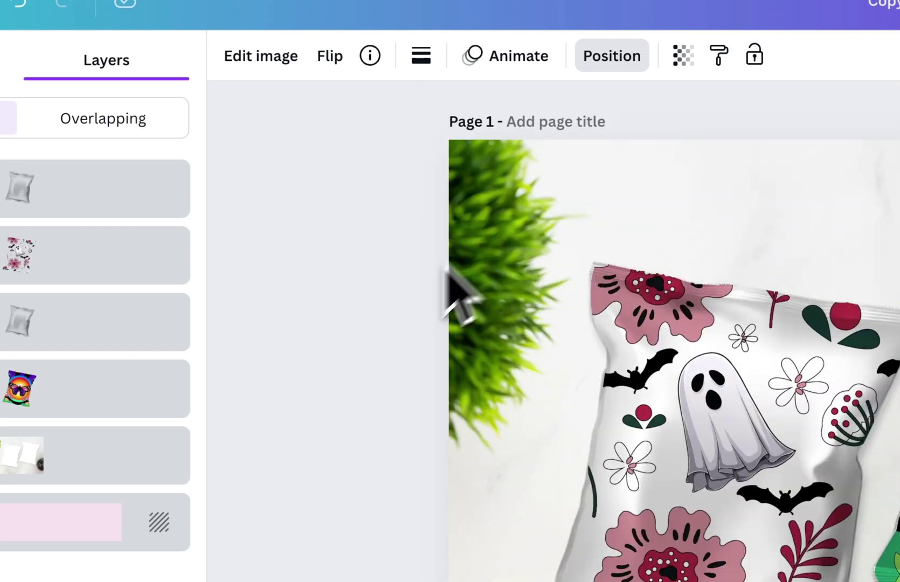
scroll(512, 380, "down", 5)
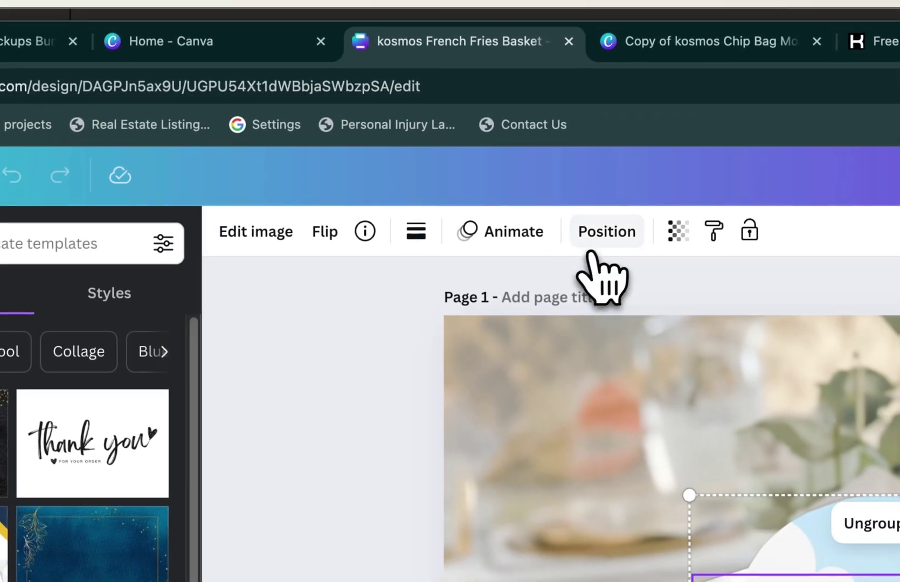
Ungroup the French fries basket and move the table photo beneath its layers
left_click(599, 239)
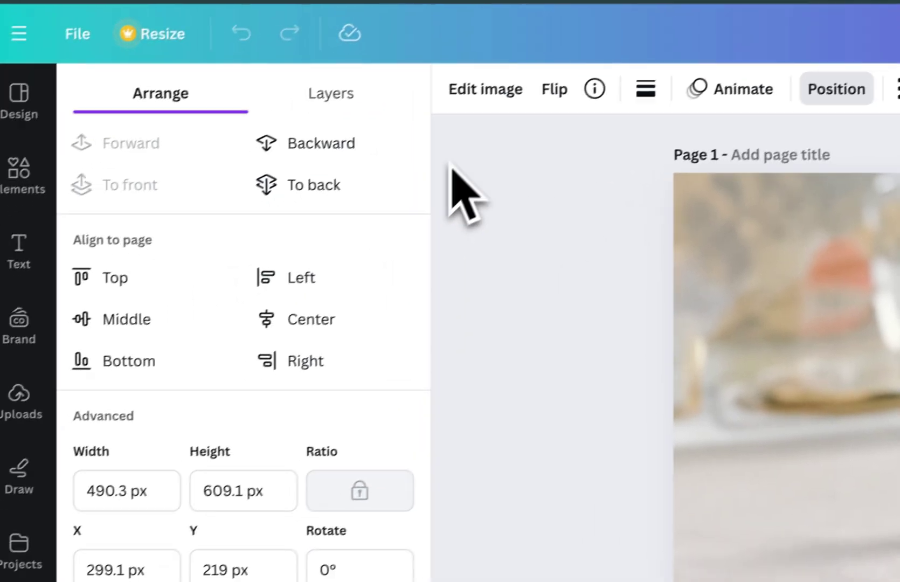
left_click(102, 237)
left_click_drag(312, 251, 312, 210)
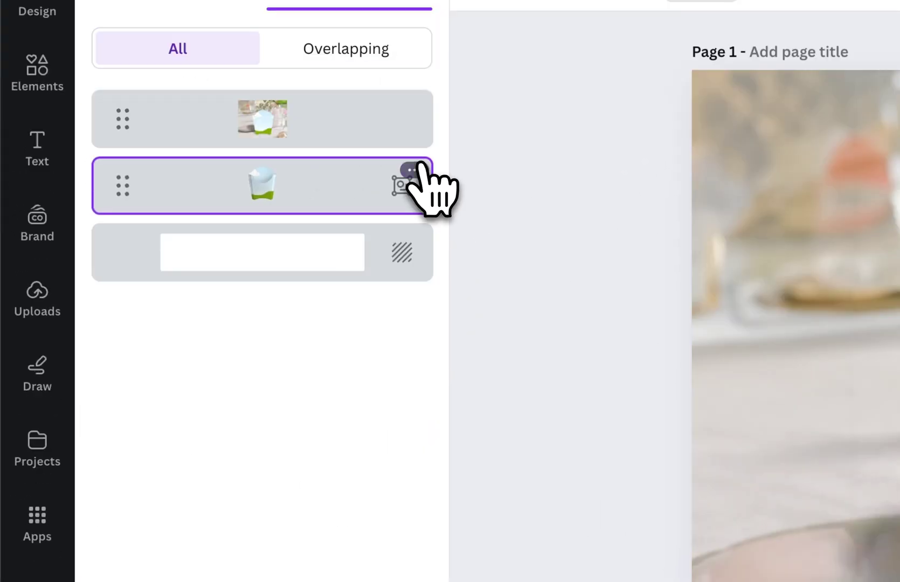
left_click(418, 174)
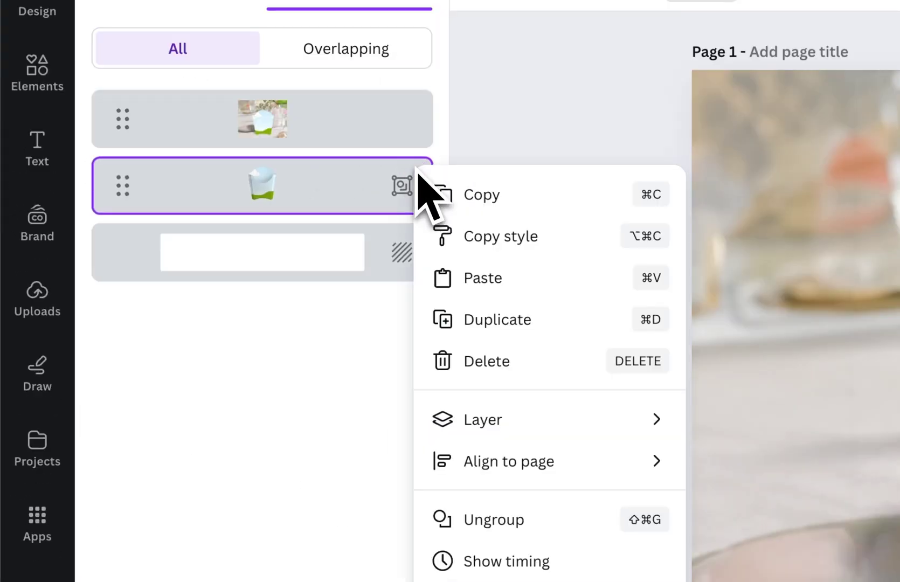
left_click(521, 500)
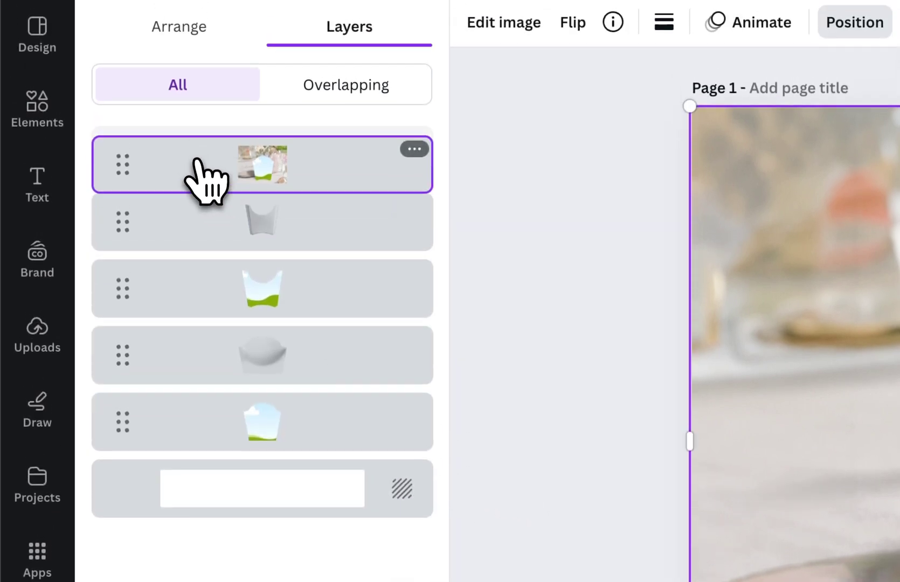
mouse_move(204, 151)
left_mouse_down()
mouse_move(187, 348)
mouse_move(201, 442)
left_mouse_up()
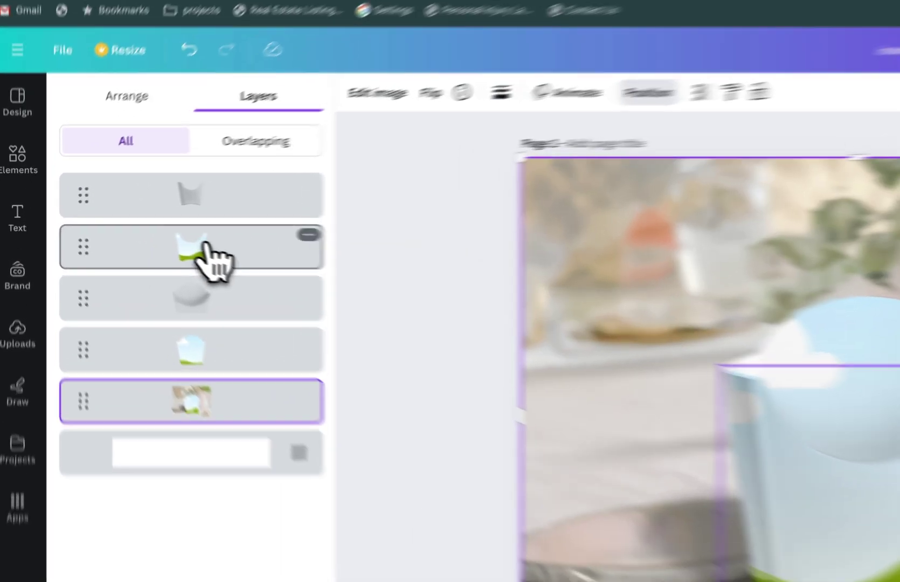
Move the cloud basket design layer to the top and reorder another basket layer
left_click(141, 231)
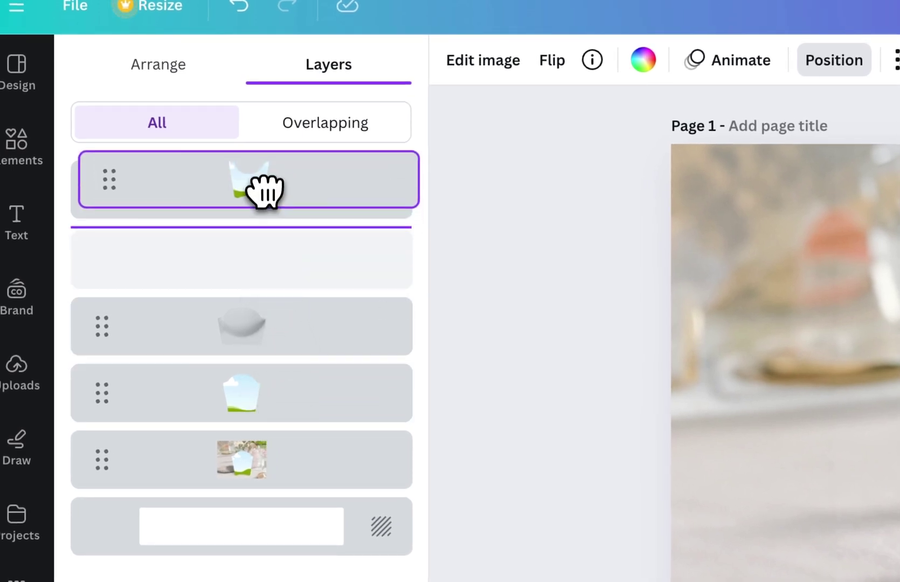
left_click_drag(264, 189, 261, 158)
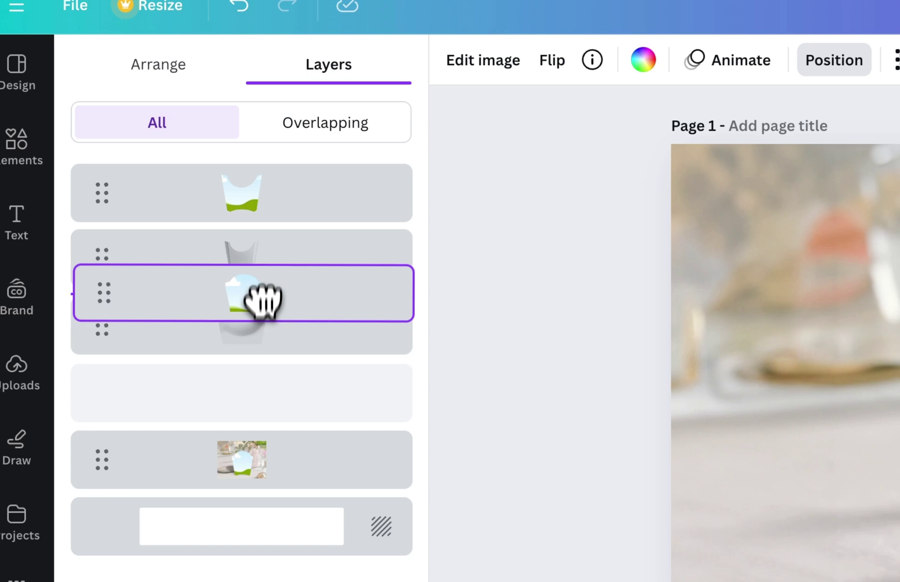
left_click_drag(262, 302, 265, 239)
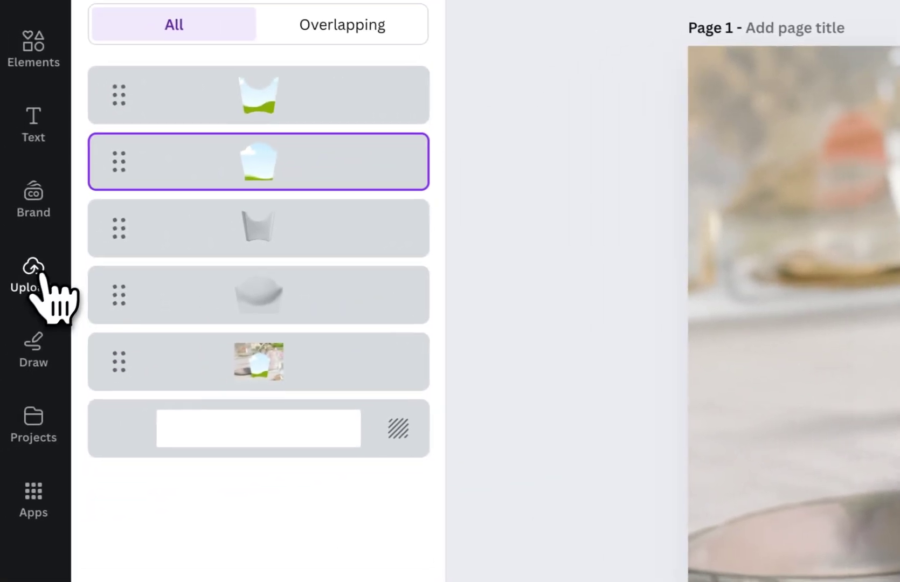
Fill the basket with the butterfly rainbow artwork, then the ghost pattern
left_click(44, 280)
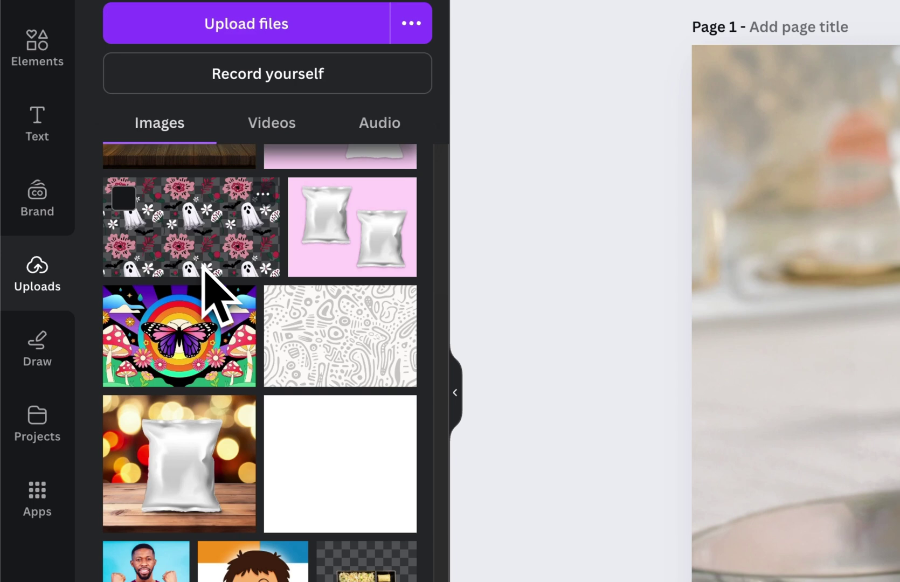
mouse_move(207, 309)
left_mouse_down()
mouse_move(704, 397)
mouse_move(693, 394)
left_mouse_up()
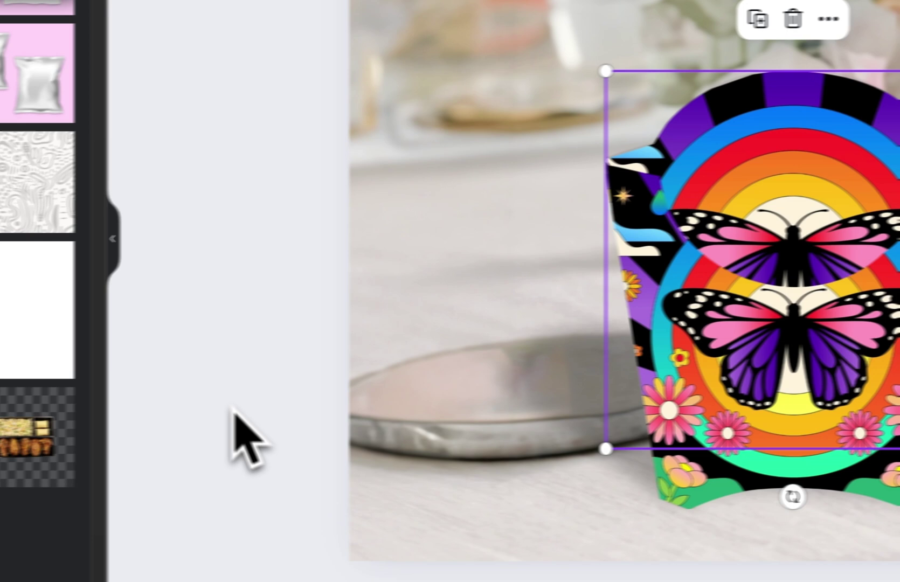
mouse_move(250, 292)
left_mouse_down()
mouse_move(633, 309)
mouse_move(745, 359)
left_mouse_up()
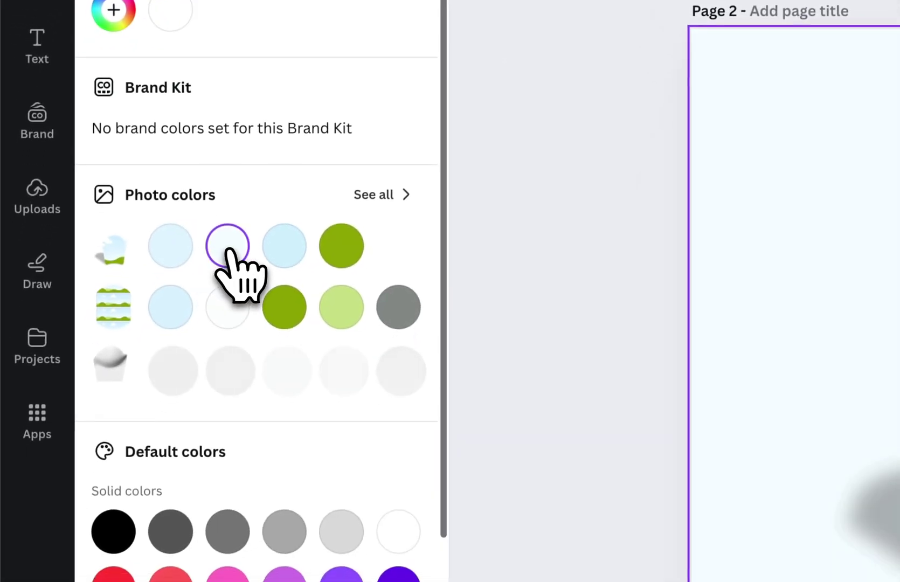
Give page 2 a pink background and switch to the Canva home tab
left_click(229, 505)
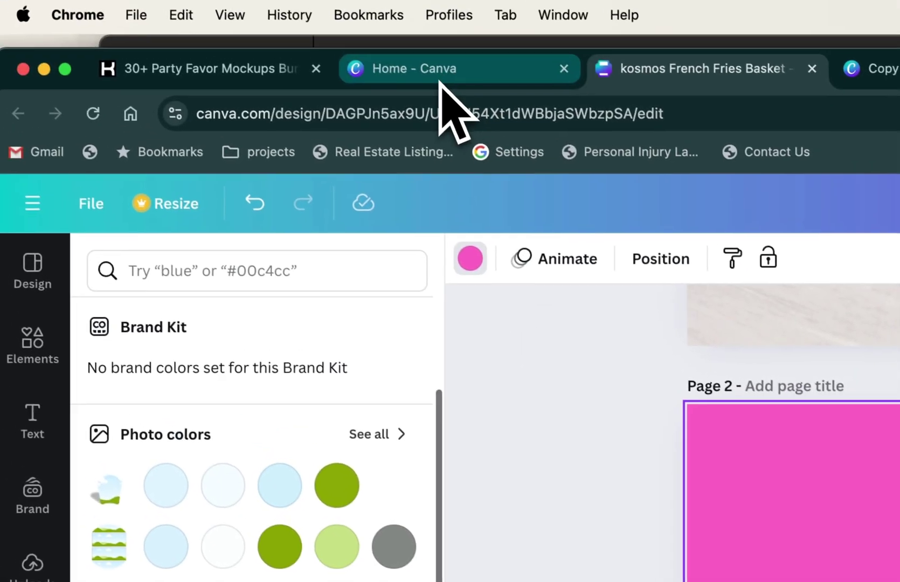
left_click(441, 80)
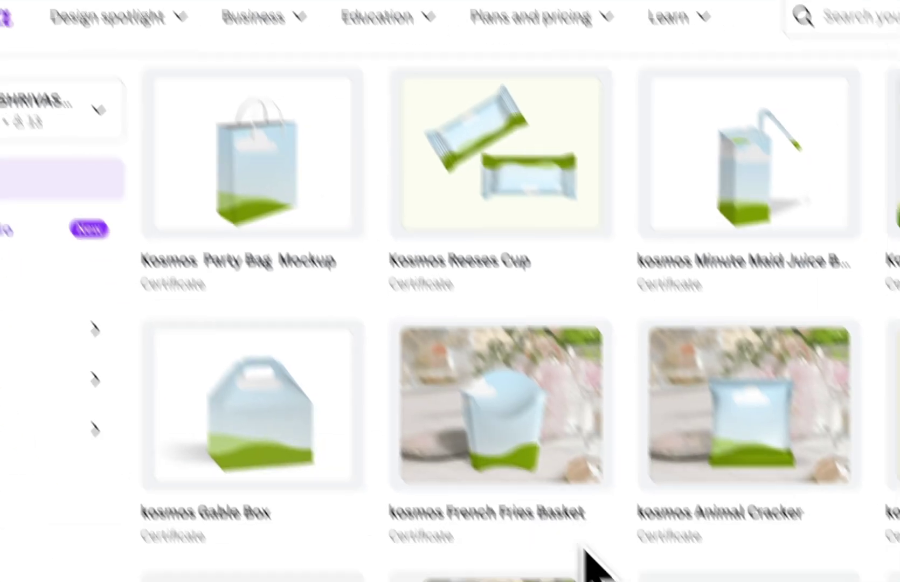
scroll(552, 524, "down", 5)
scroll(547, 521, "down", 4)
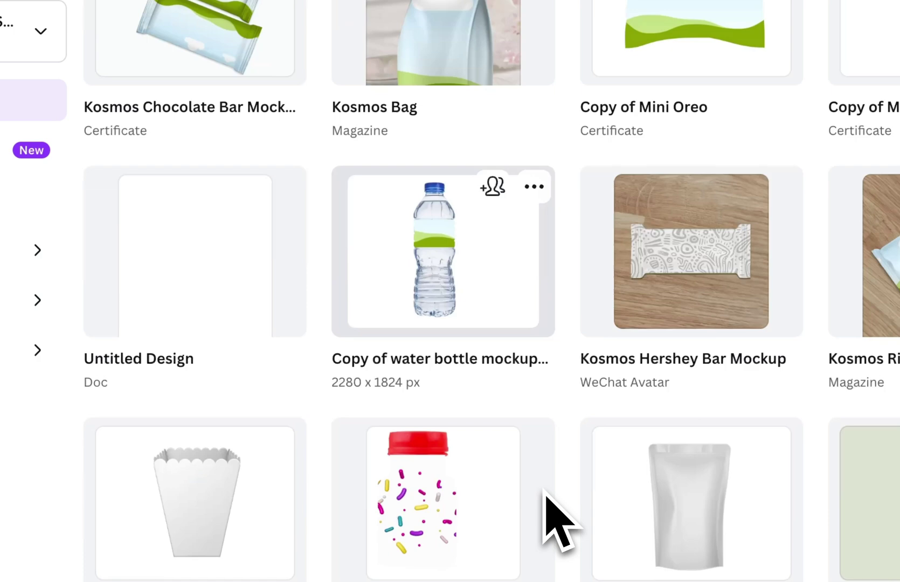
scroll(552, 513, "down", 5)
scroll(493, 422, "down", 5)
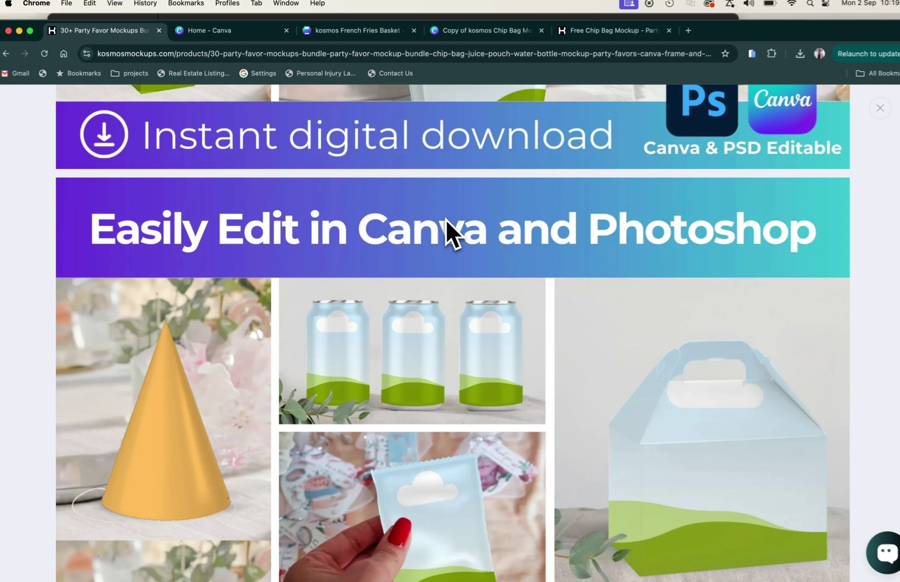
scroll(437, 228, "down", 5)
scroll(438, 228, "down", 2)
scroll(437, 228, "down", 5)
scroll(438, 228, "down", 3)
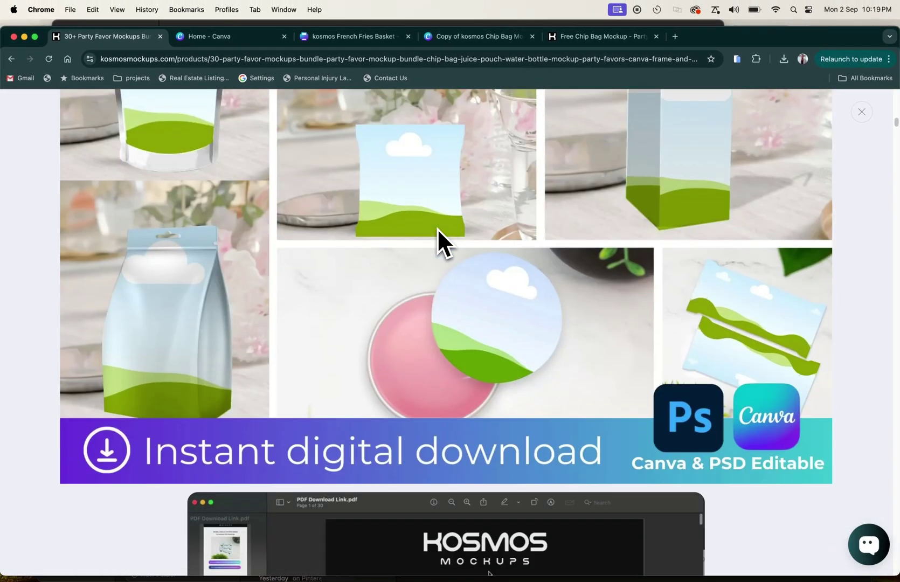
scroll(437, 227, "down", 3)
scroll(438, 228, "down", 10)
scroll(437, 228, "up", 3)
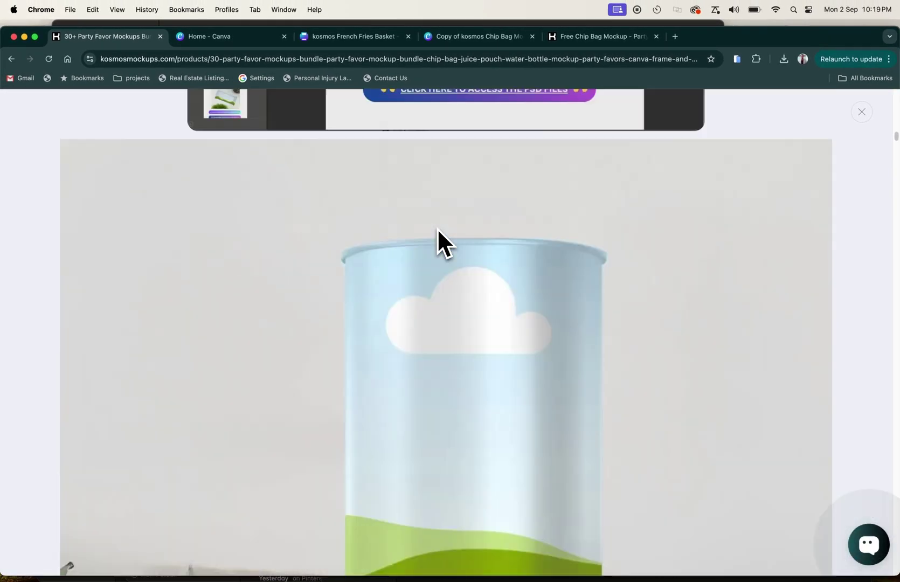
scroll(437, 228, "down", 1)
scroll(437, 229, "down", 3)
scroll(437, 229, "down", 3)
scroll(438, 229, "down", 4)
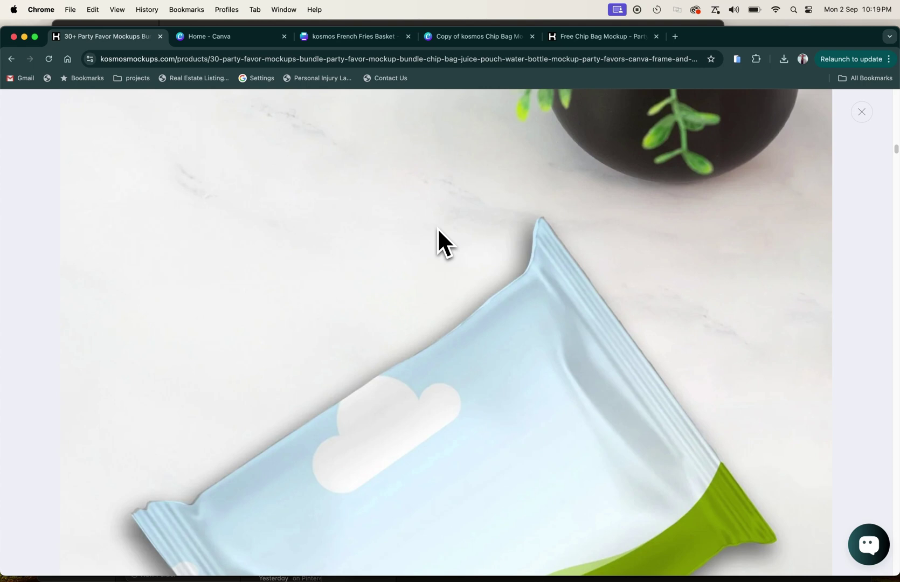
scroll(437, 229, "down", 2)
scroll(437, 228, "down", 3)
scroll(437, 228, "down", 4)
scroll(437, 228, "down", 3)
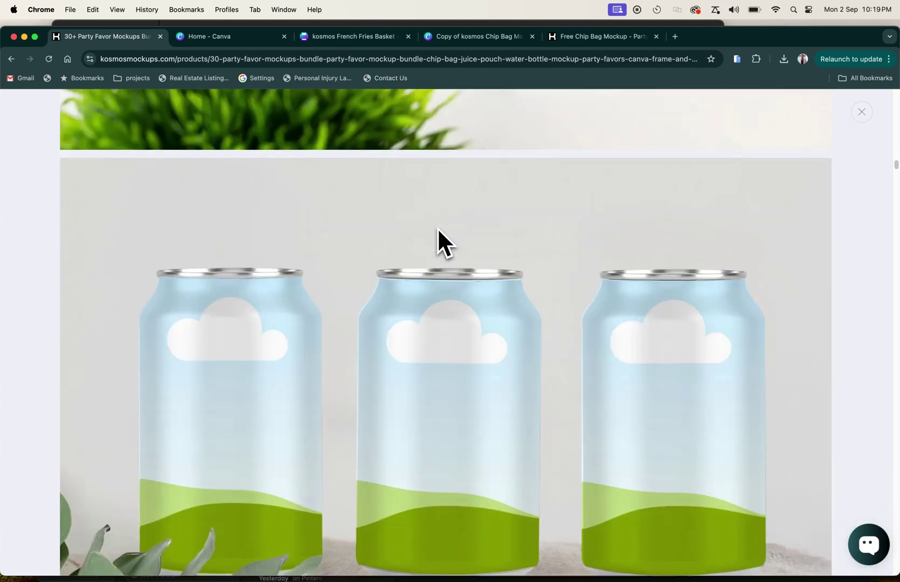
scroll(437, 229, "down", 3)
scroll(437, 226, "up", 2)
scroll(437, 227, "down", 4)
scroll(437, 227, "down", 5)
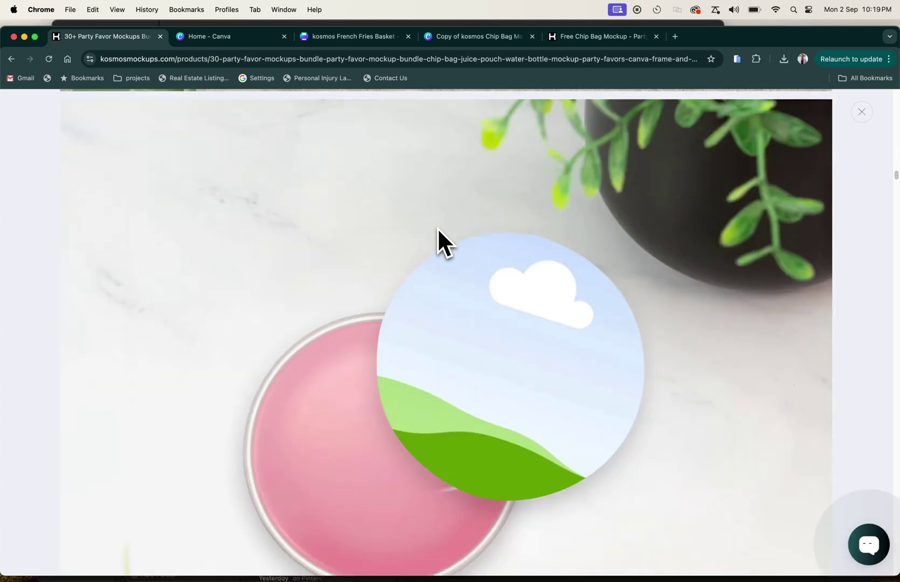
scroll(437, 227, "down", 3)
scroll(437, 228, "down", 3)
scroll(438, 227, "down", 3)
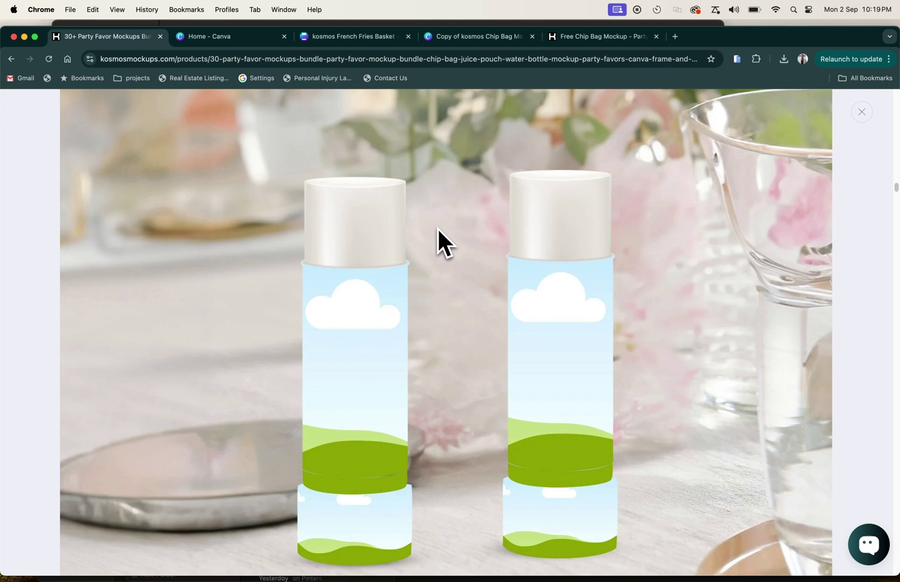
scroll(437, 227, "down", 3)
scroll(437, 229, "down", 3)
scroll(437, 228, "down", 3)
scroll(437, 229, "down", 1)
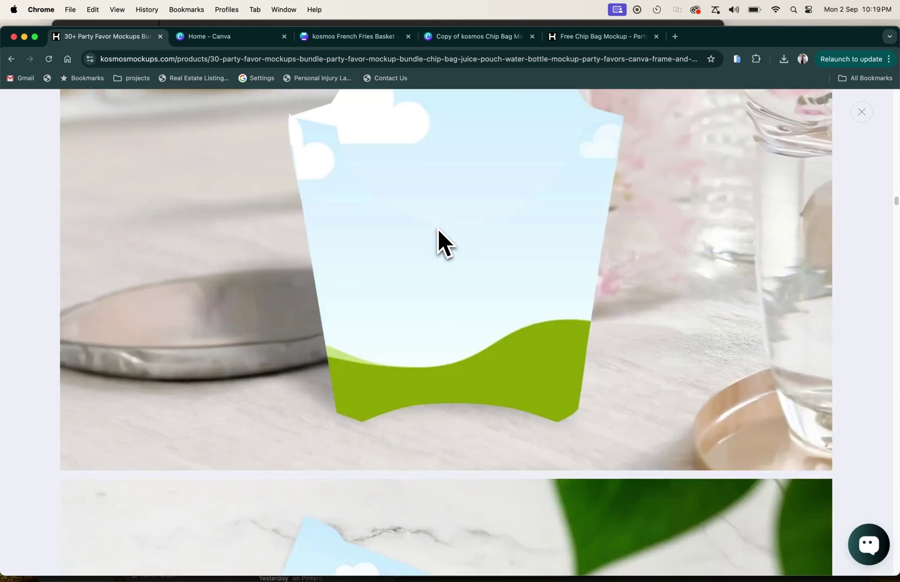
scroll(438, 229, "down", 3)
scroll(438, 227, "down", 3)
scroll(438, 228, "down", 1)
scroll(437, 228, "down", 4)
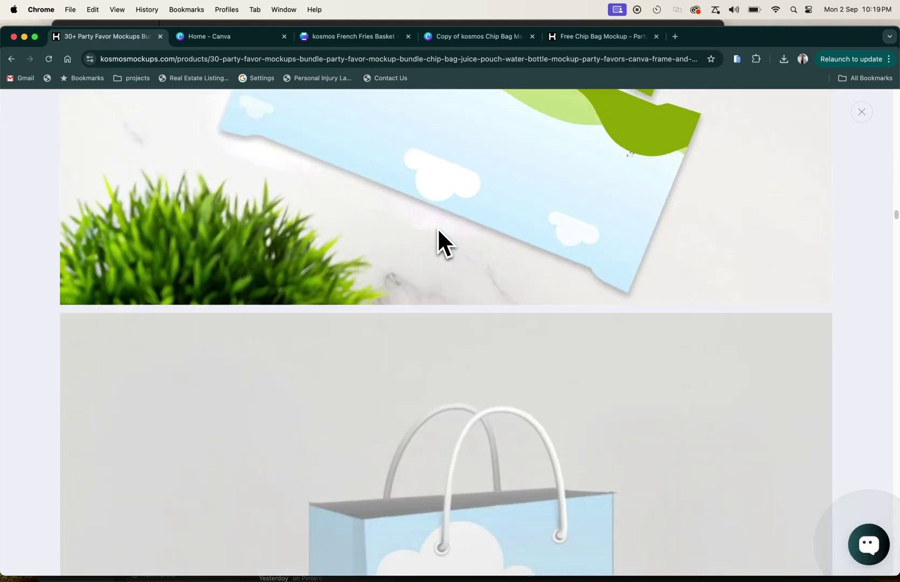
scroll(437, 227, "down", 3)
scroll(437, 226, "down", 3)
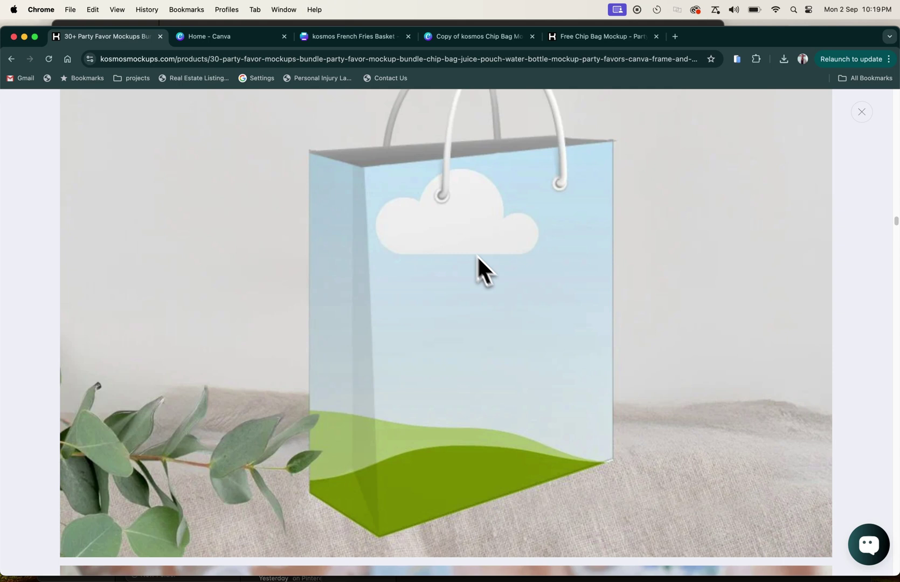
scroll(478, 281, "down", 5)
scroll(484, 310, "down", 2)
scroll(482, 312, "down", 5)
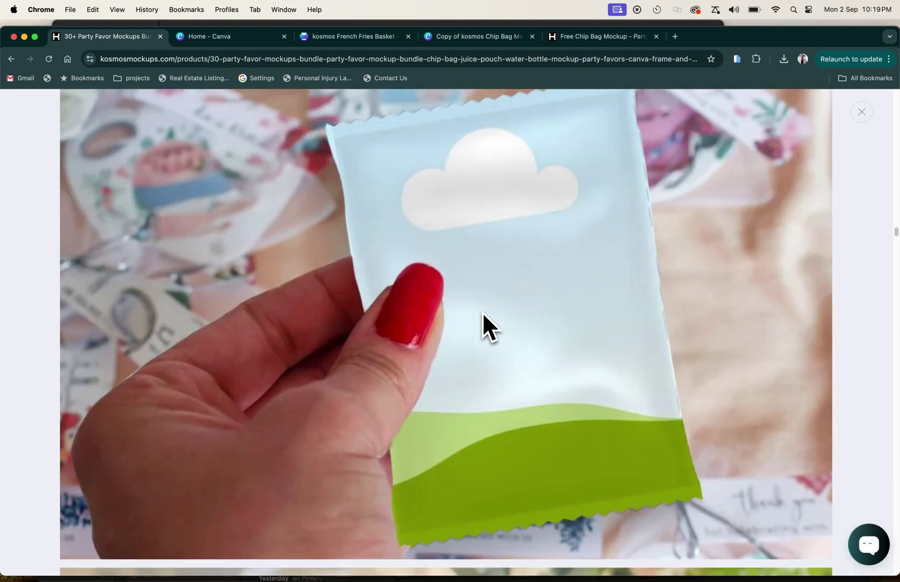
scroll(483, 312, "down", 3)
scroll(483, 311, "down", 3)
scroll(483, 311, "down", 3)
scroll(482, 312, "down", 4)
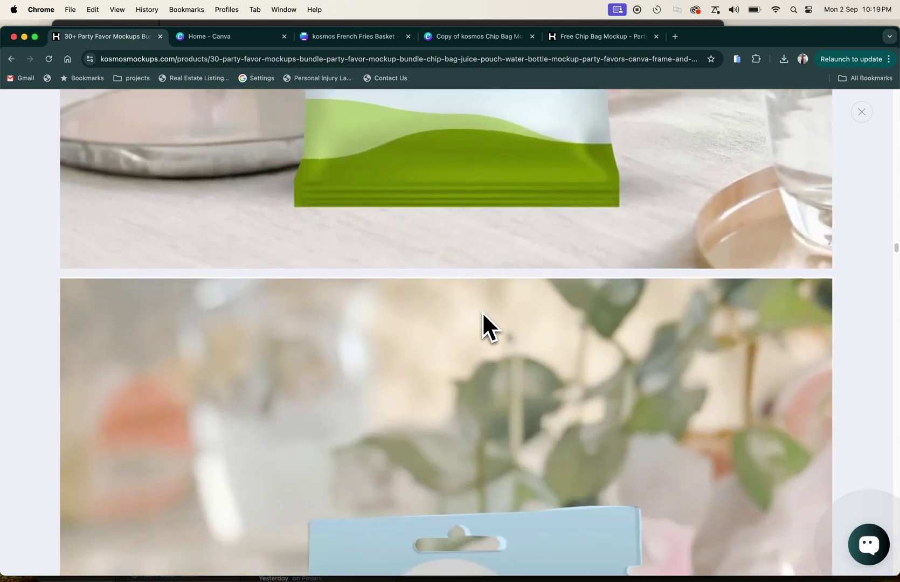
scroll(482, 312, "down", 4)
scroll(482, 312, "down", 4)
scroll(482, 311, "down", 4)
scroll(483, 312, "down", 3)
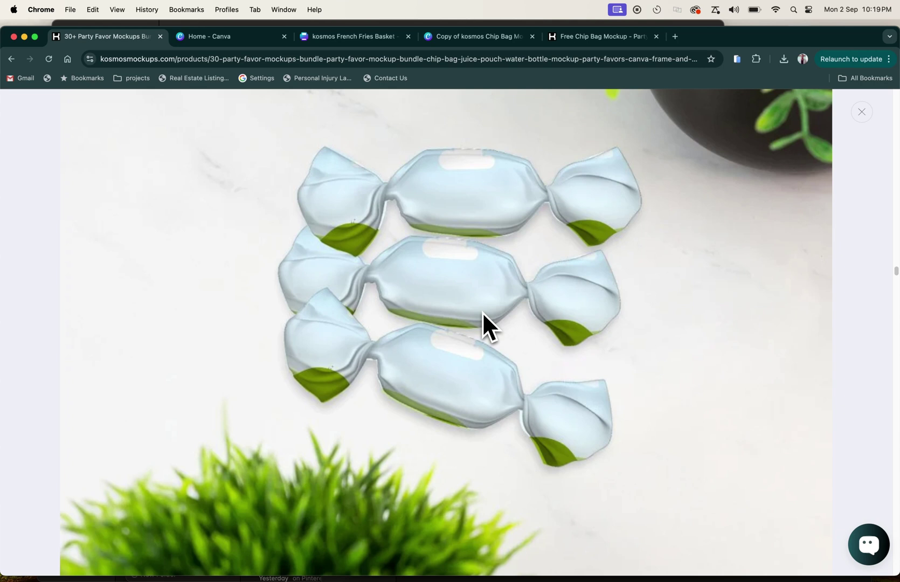
scroll(482, 312, "down", 4)
scroll(482, 311, "down", 4)
scroll(482, 312, "down", 3)
scroll(482, 311, "down", 4)
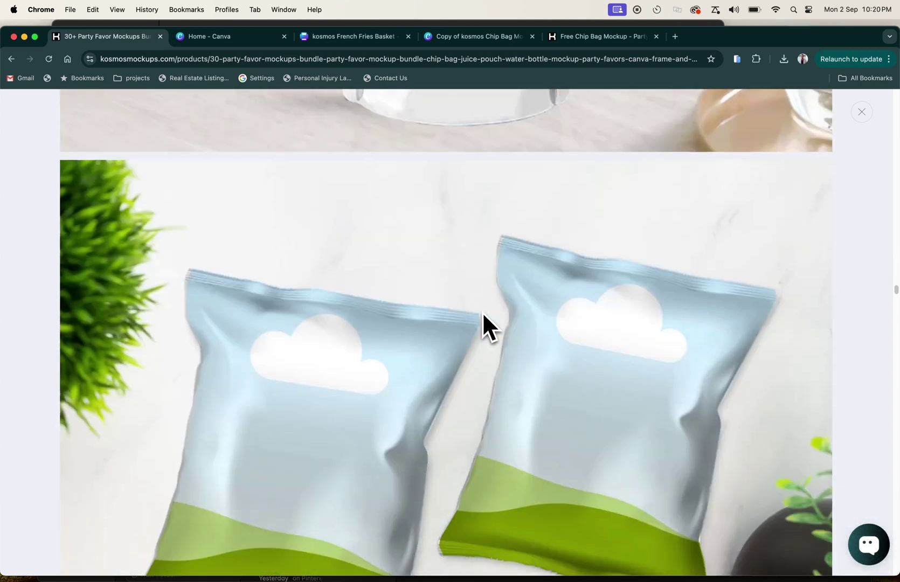
scroll(482, 312, "down", 2)
scroll(483, 311, "down", 4)
scroll(482, 312, "down", 4)
scroll(482, 311, "down", 4)
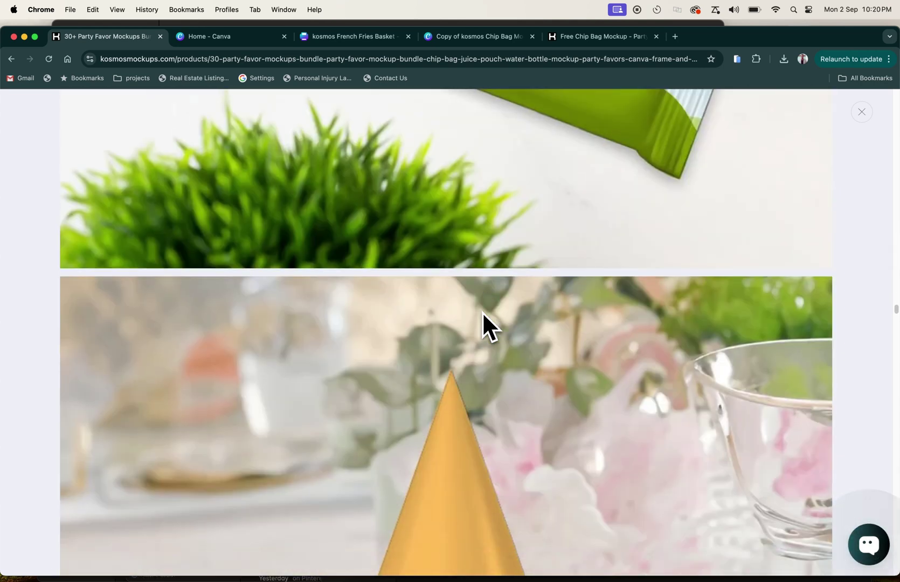
scroll(482, 311, "down", 3)
scroll(482, 312, "down", 4)
scroll(482, 311, "down", 4)
scroll(482, 312, "down", 4)
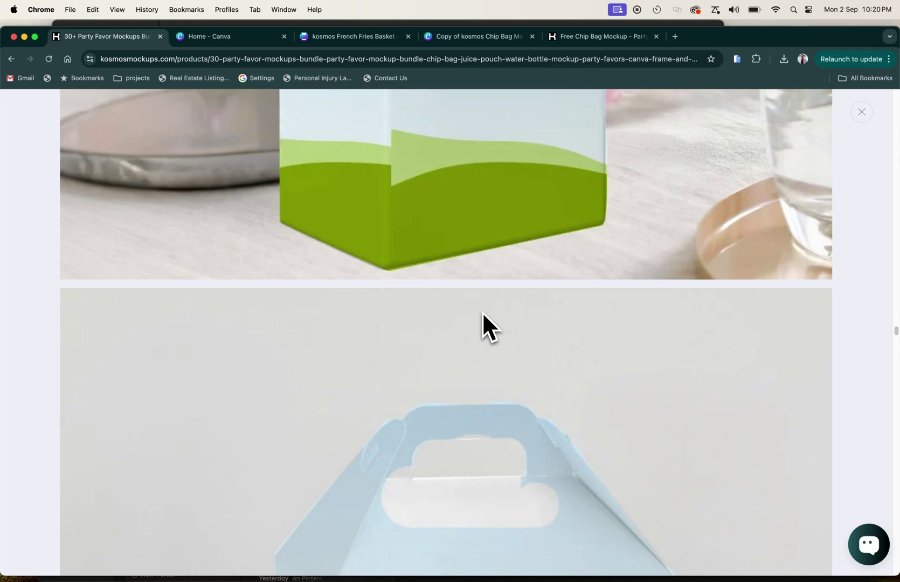
scroll(482, 312, "down", 3)
scroll(482, 312, "down", 4)
scroll(482, 311, "down", 4)
scroll(482, 311, "down", 4)
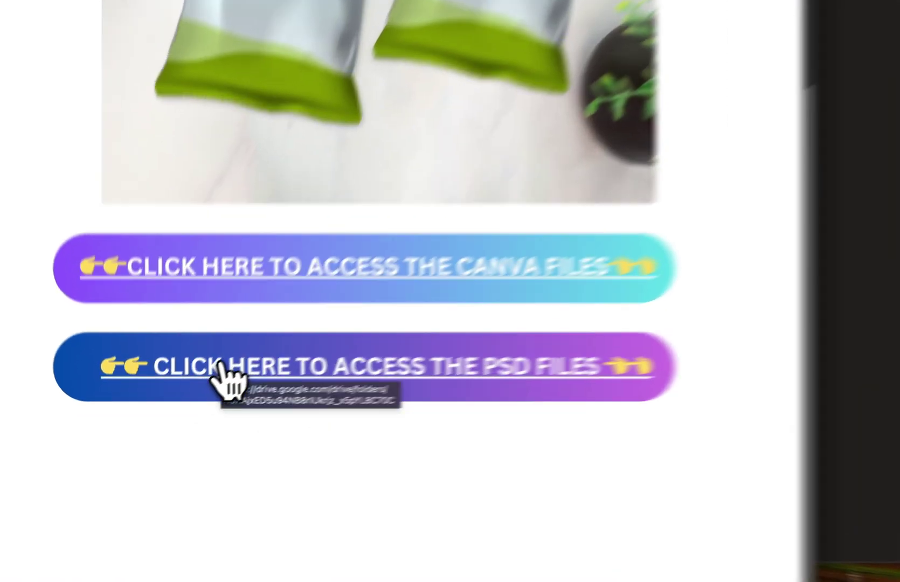
Follow the PDF's 'Click here to access the PSD files' link to Google Drive in Chrome
left_click(198, 398)
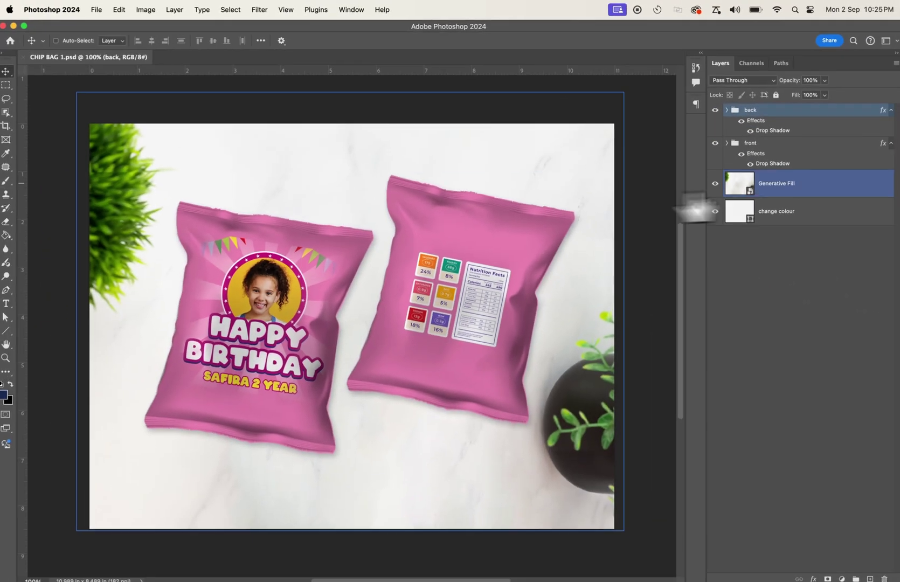
Open the front group's 'replace image here copy' smart object for editing
left_click(796, 138)
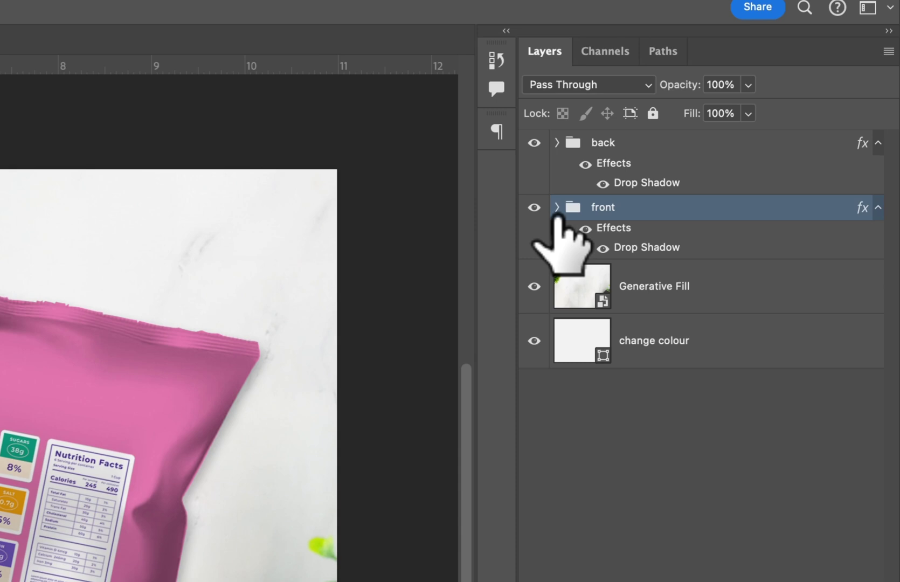
left_click(726, 143)
left_click(606, 288)
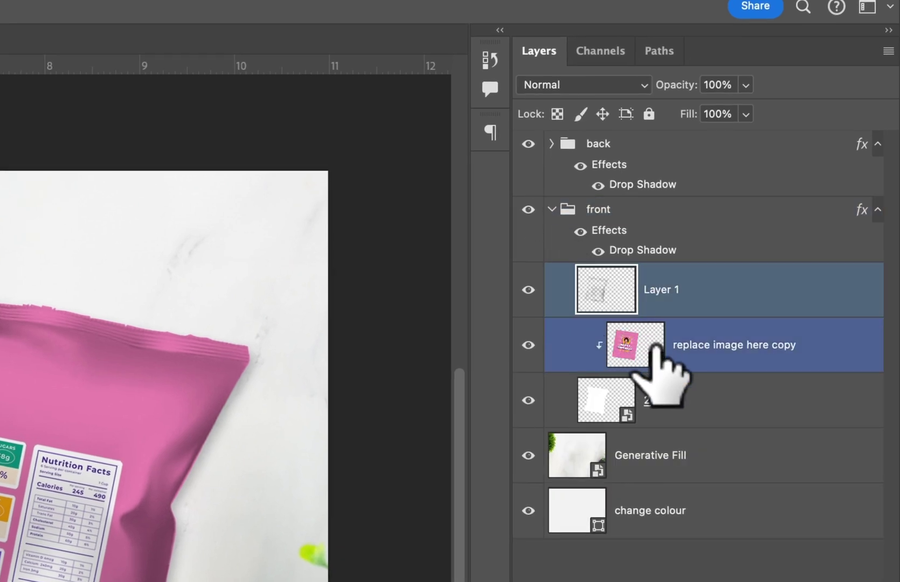
left_click(654, 348)
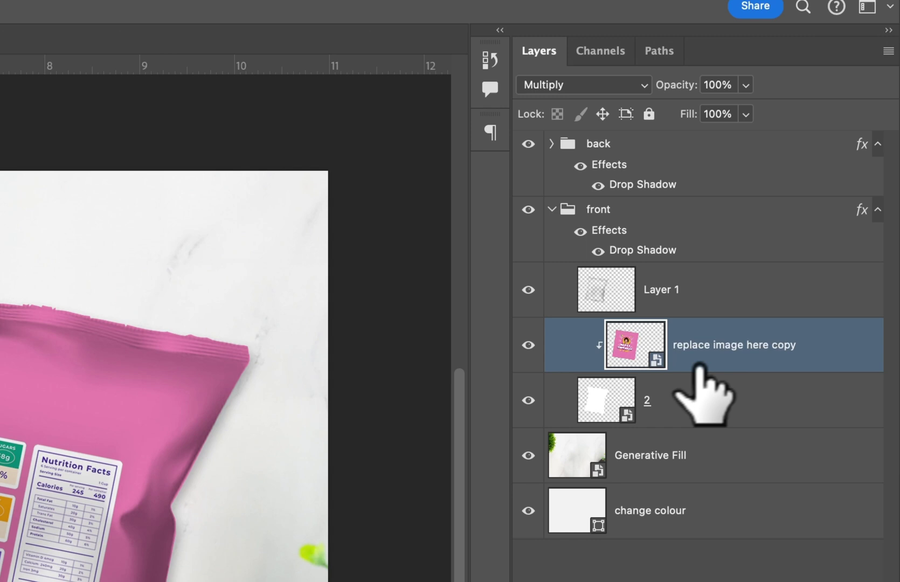
double_click(635, 344)
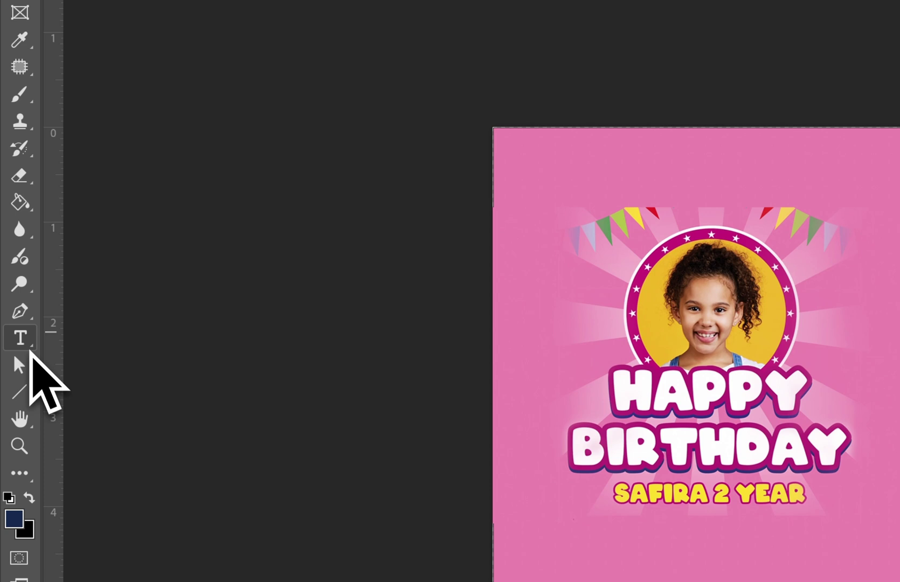
Draw a navy rectangle over the birthday design, then close the File menu without saving
right_click(18, 396)
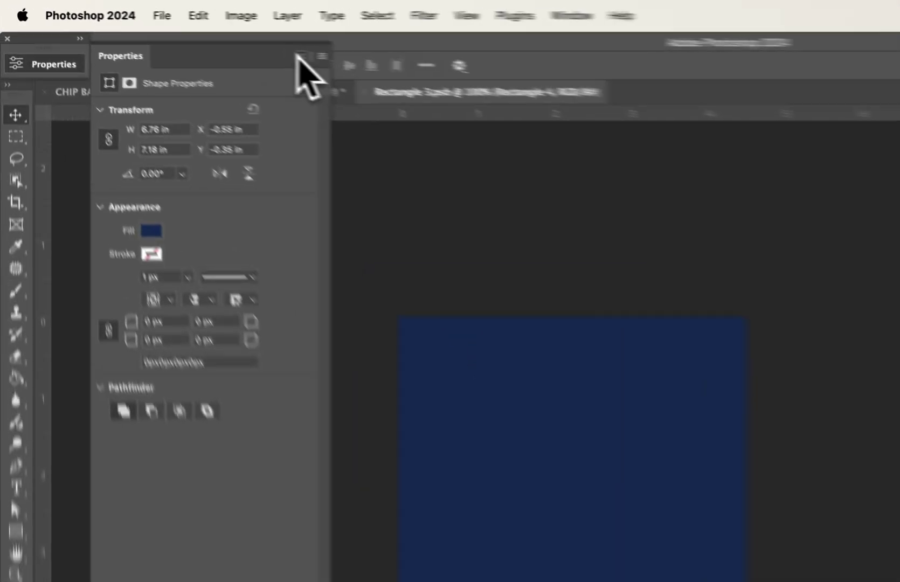
left_click(187, 35)
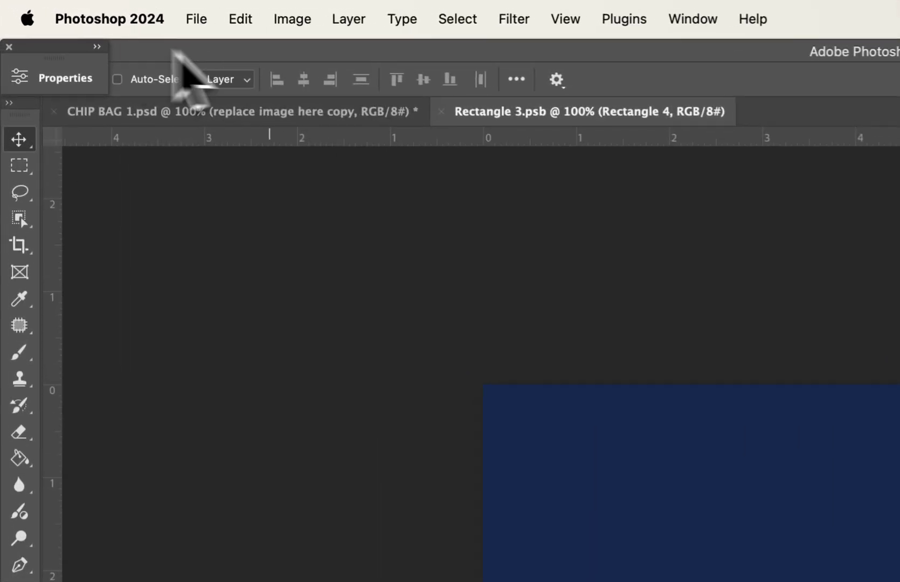
left_click(101, 10)
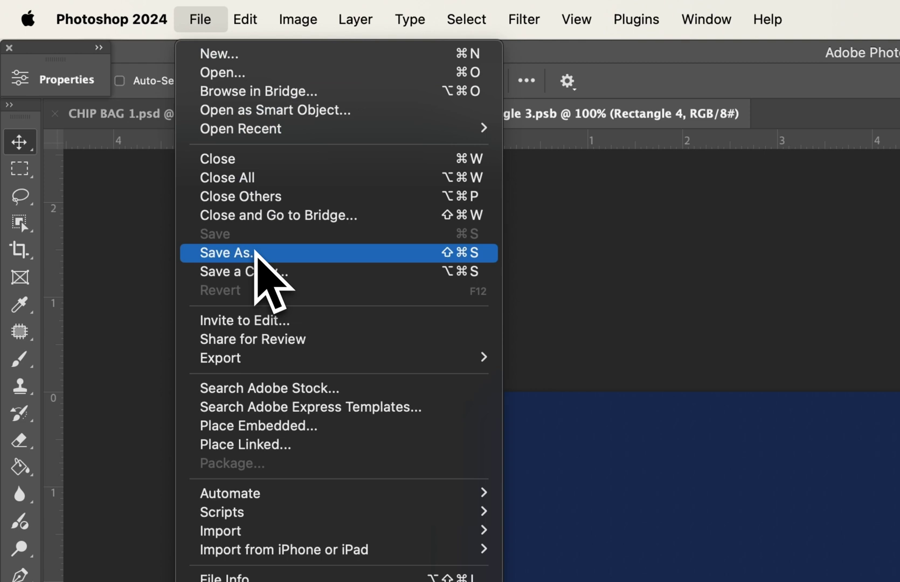
left_click(809, 330)
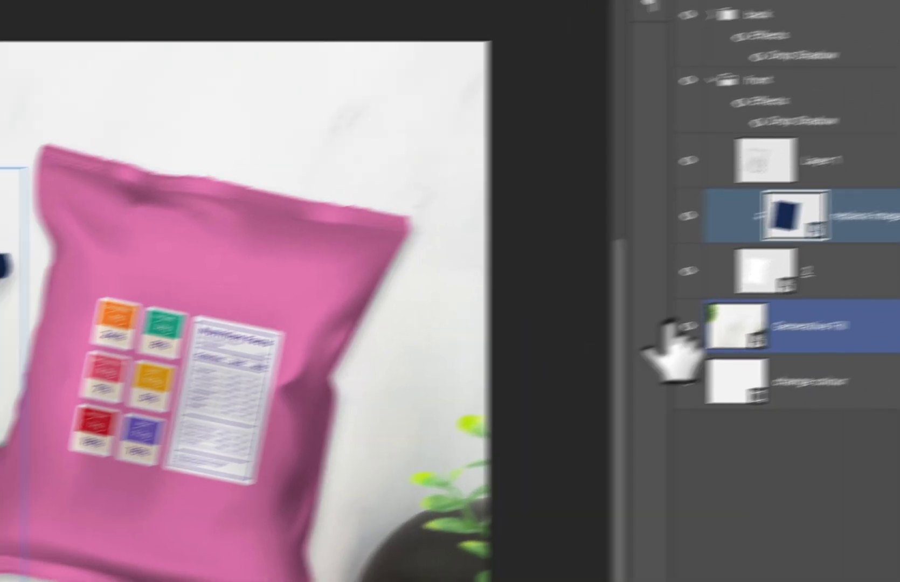
Try a grey for the 'change colour' background fill, then undo it and reselect the front design
left_click(631, 185)
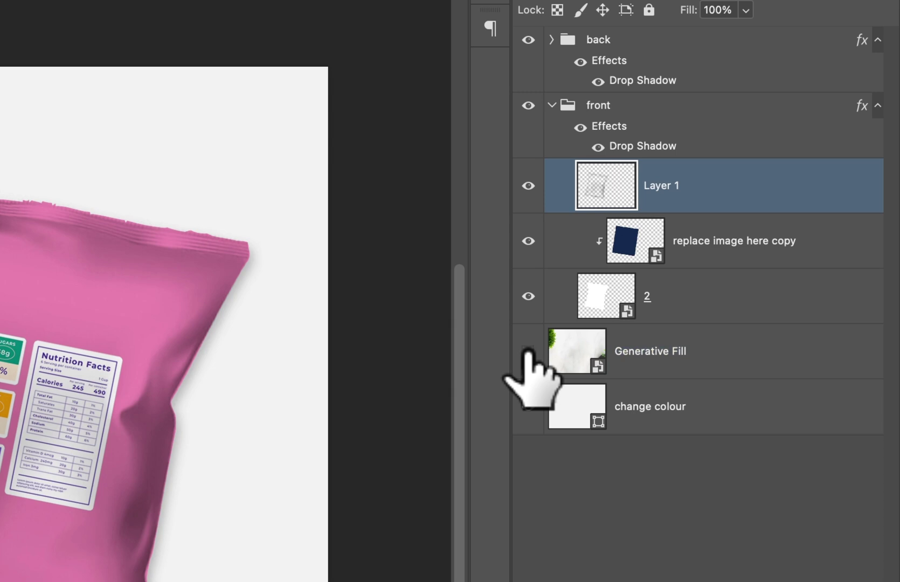
double_click(593, 422)
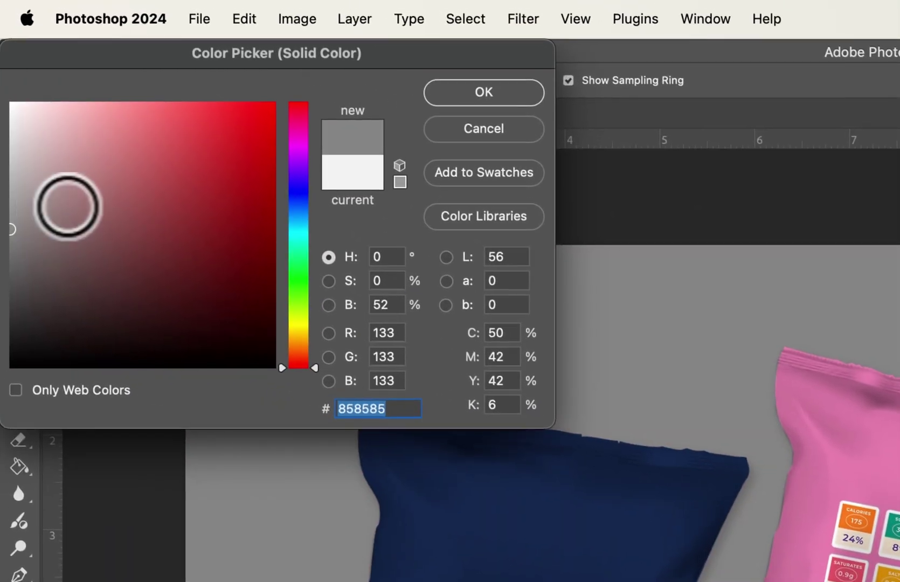
left_click(17, 213)
left_click(484, 93)
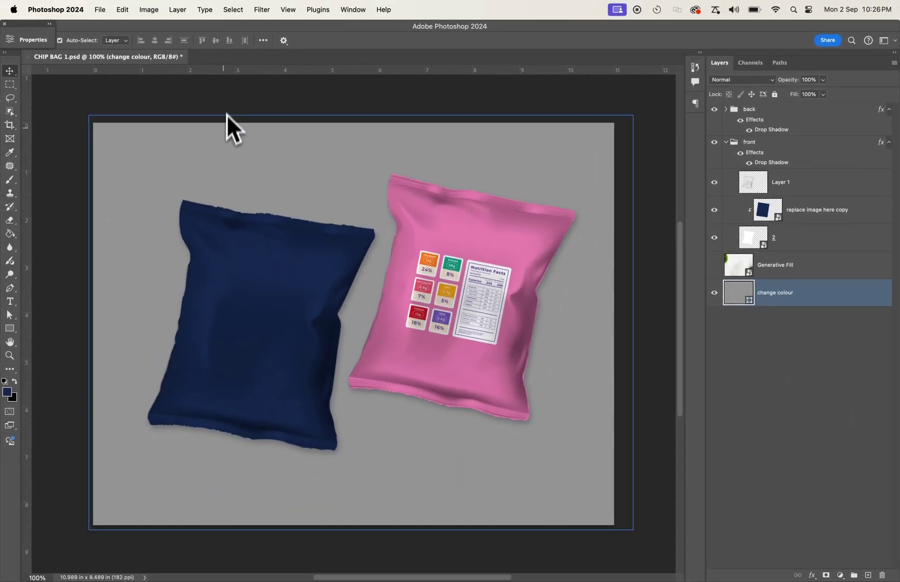
key("super+z")
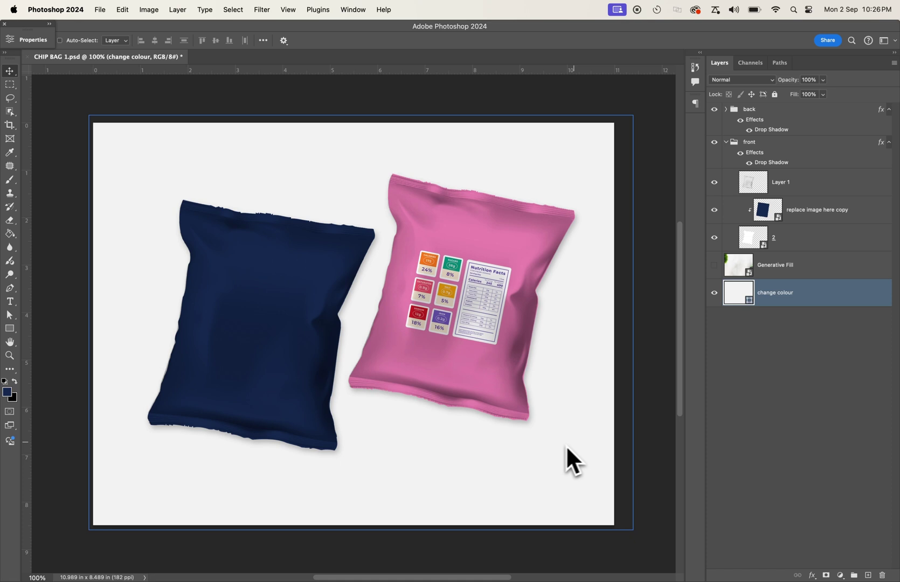
left_click(734, 211)
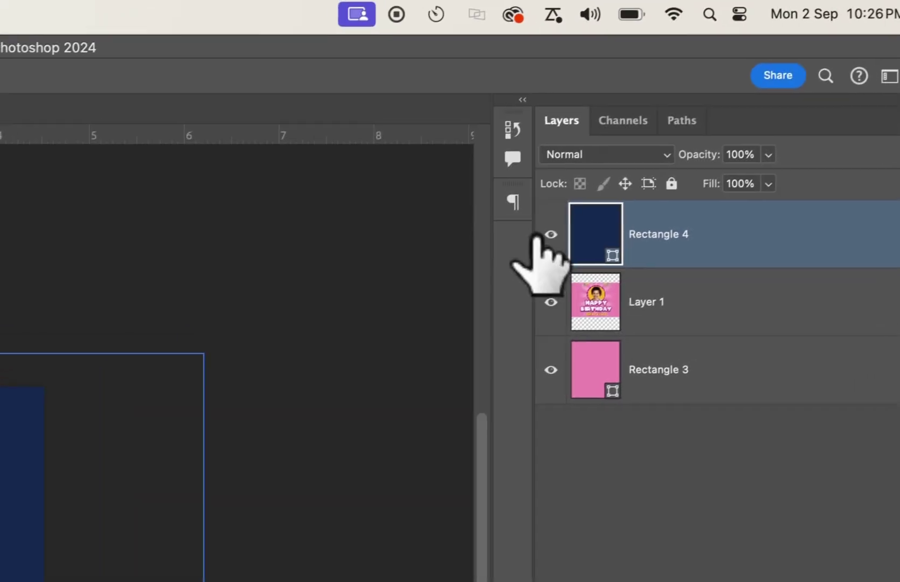
Hide Rectangle 4, save and close the .psb, and turn the Generative Fill layer back on
left_click(539, 237)
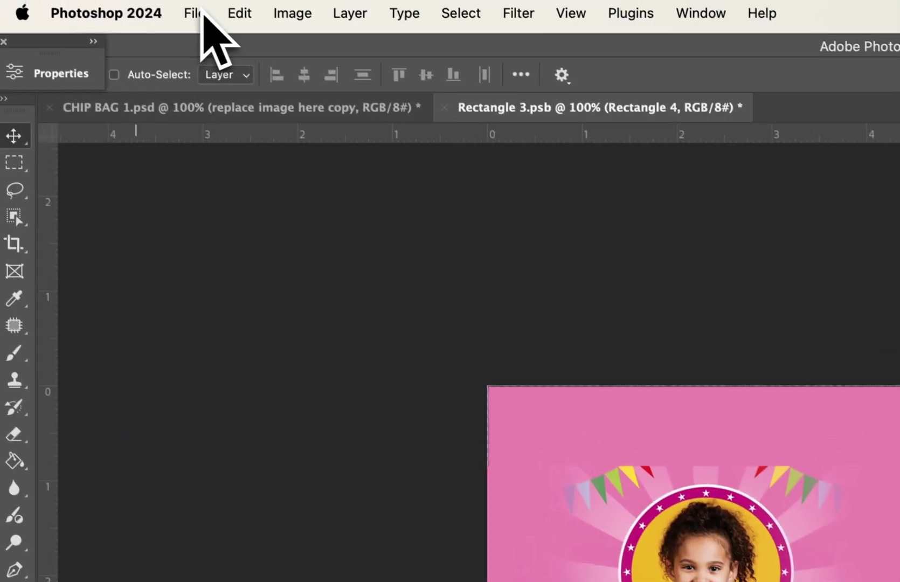
left_click(199, 20)
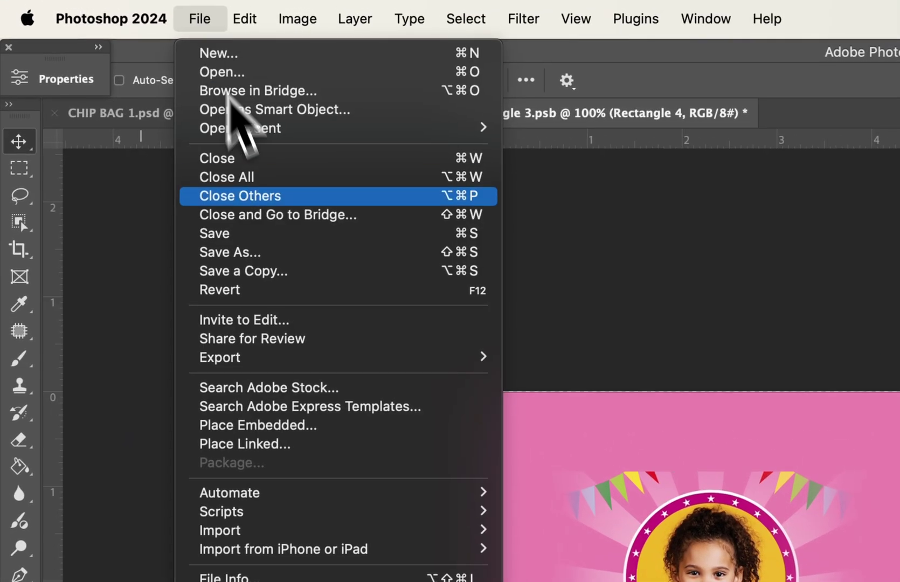
left_click(307, 236)
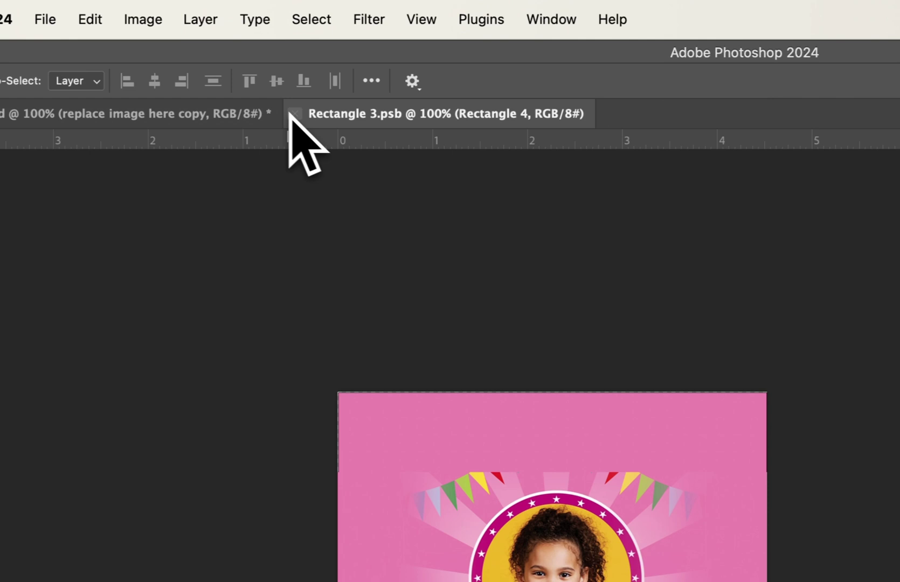
left_click(293, 118)
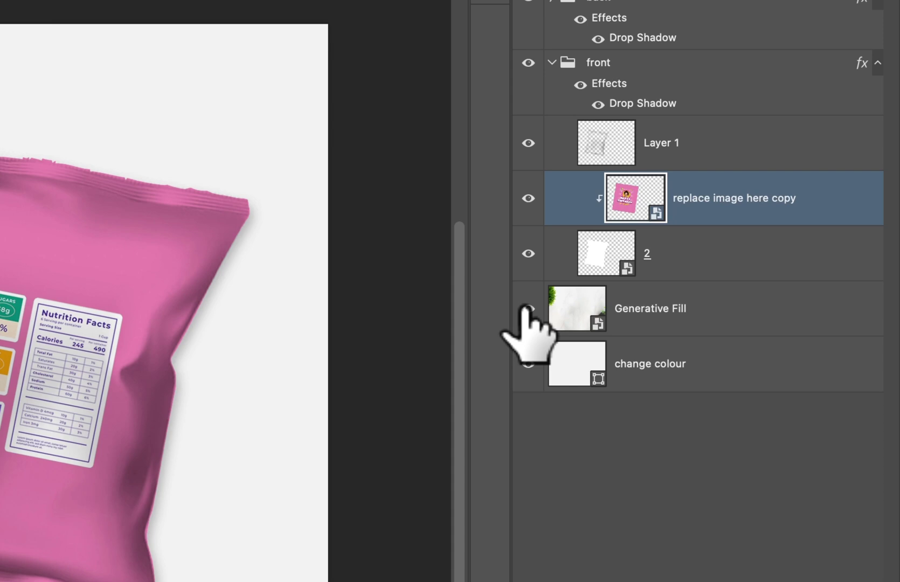
left_click(527, 307)
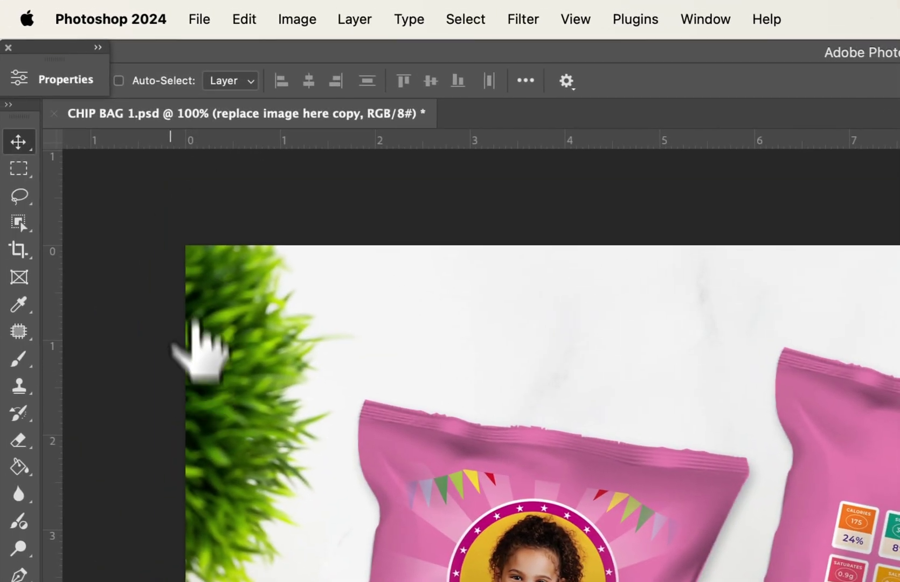
Export the mockup as a quality-7 JPG named CHIP BAG 1 to the Desktop
left_click(198, 22)
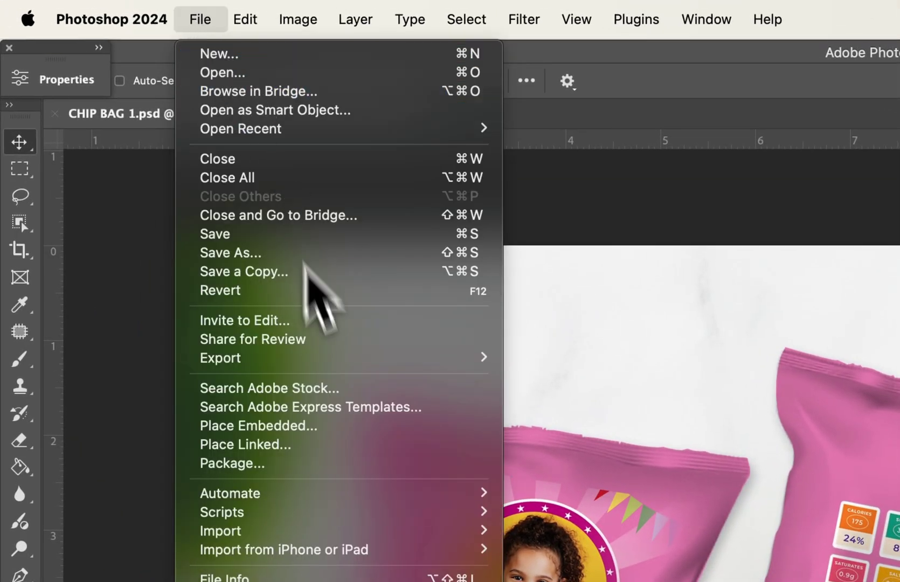
mouse_move(221, 358)
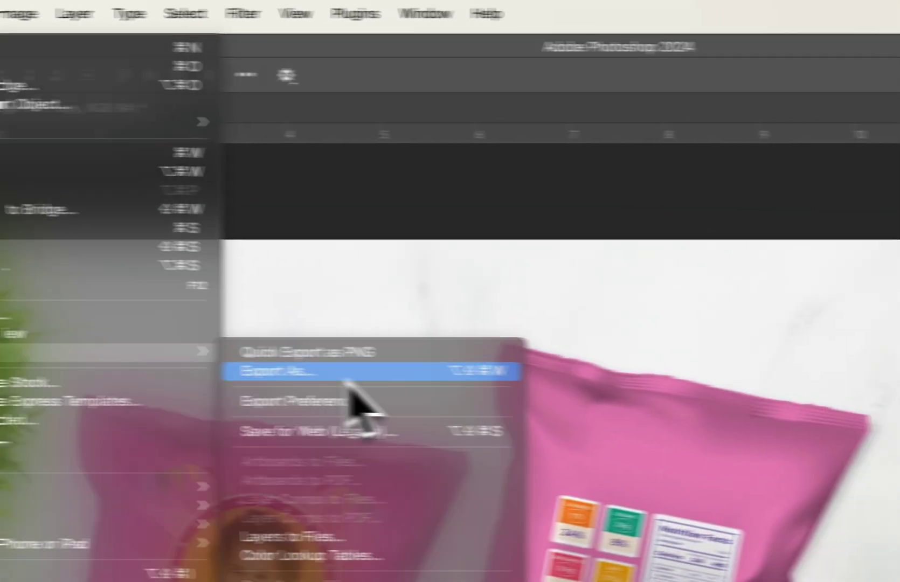
left_click(588, 377)
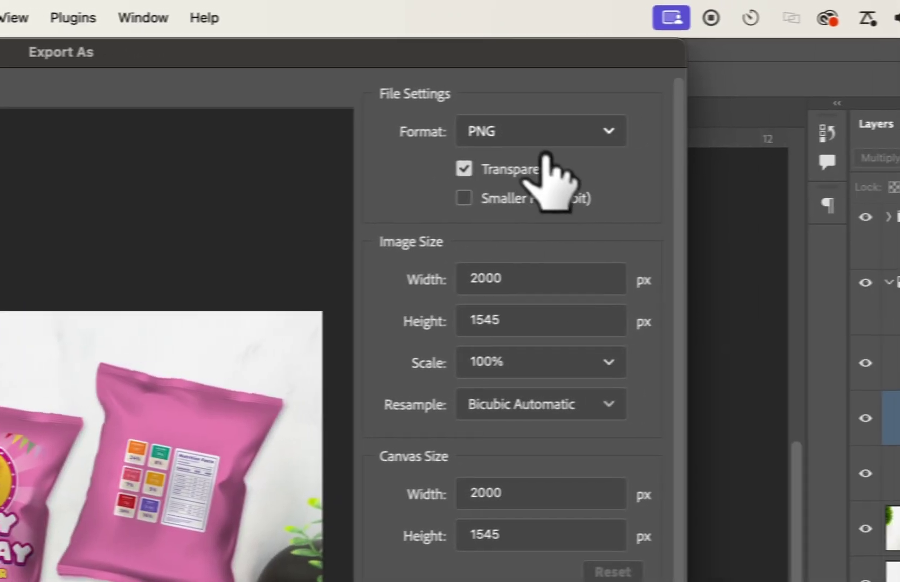
left_click(514, 136)
left_click(500, 204)
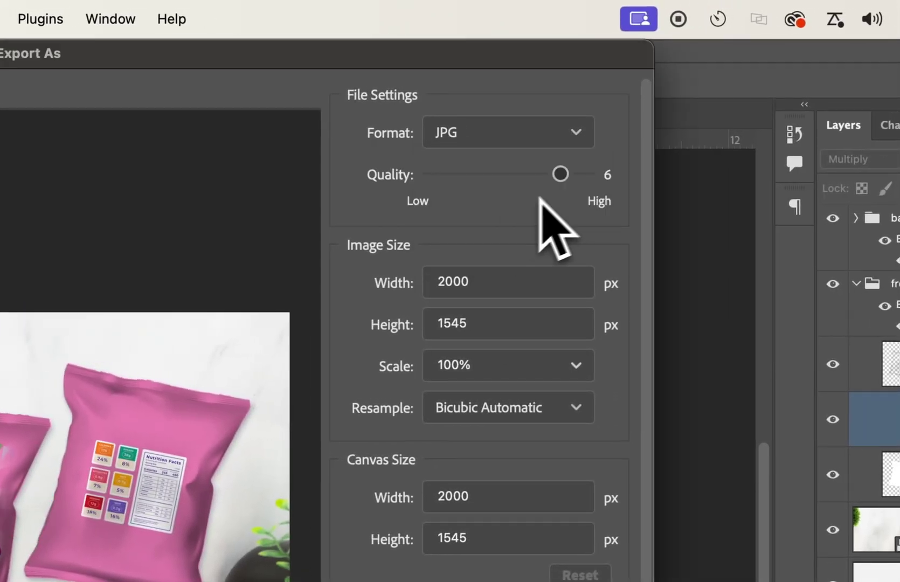
left_click_drag(560, 175, 586, 175)
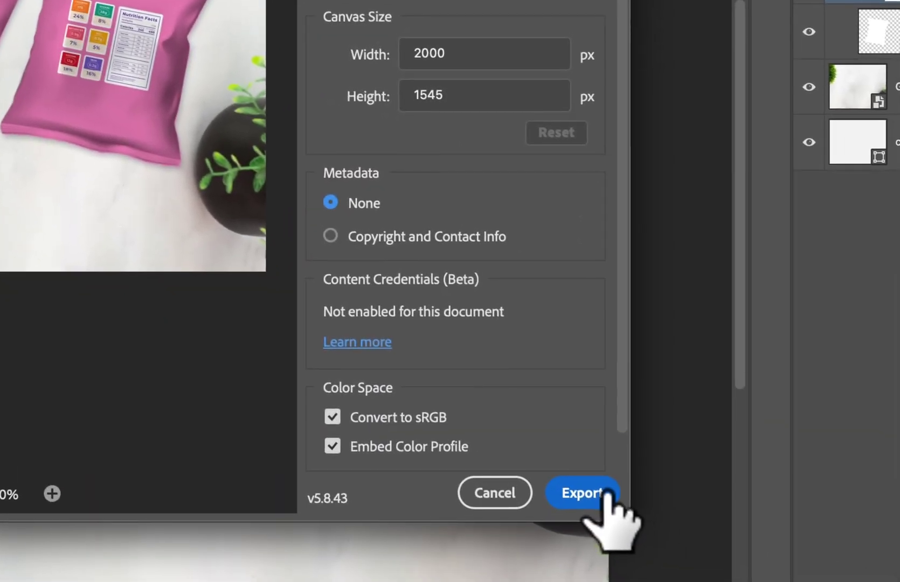
left_click(600, 485)
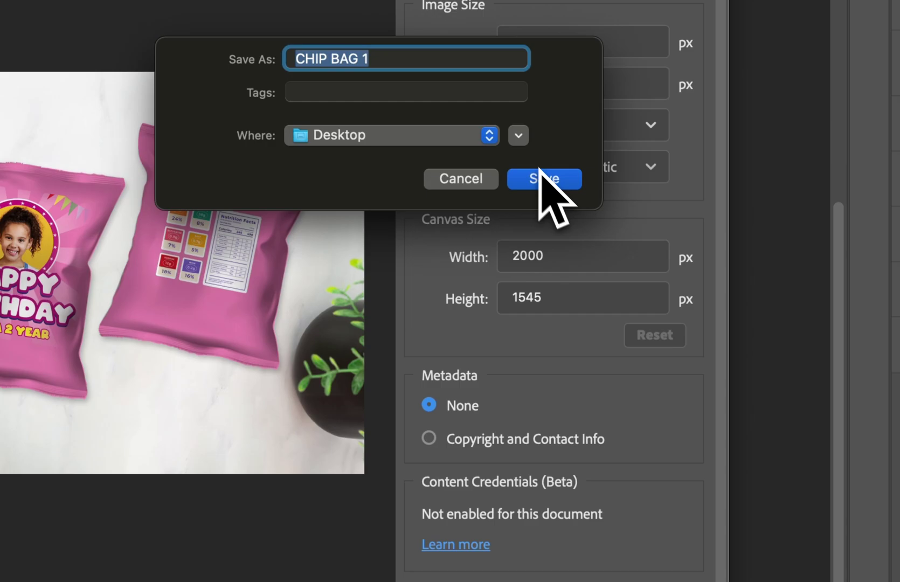
left_click(543, 179)
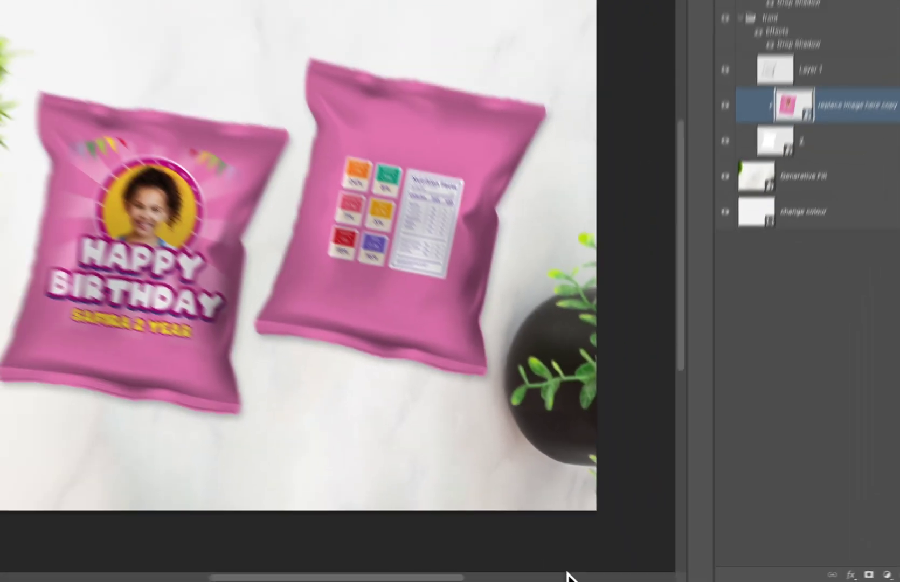
scroll(482, 312, "down", 5)
scroll(482, 312, "down", 5)
scroll(481, 311, "down", 5)
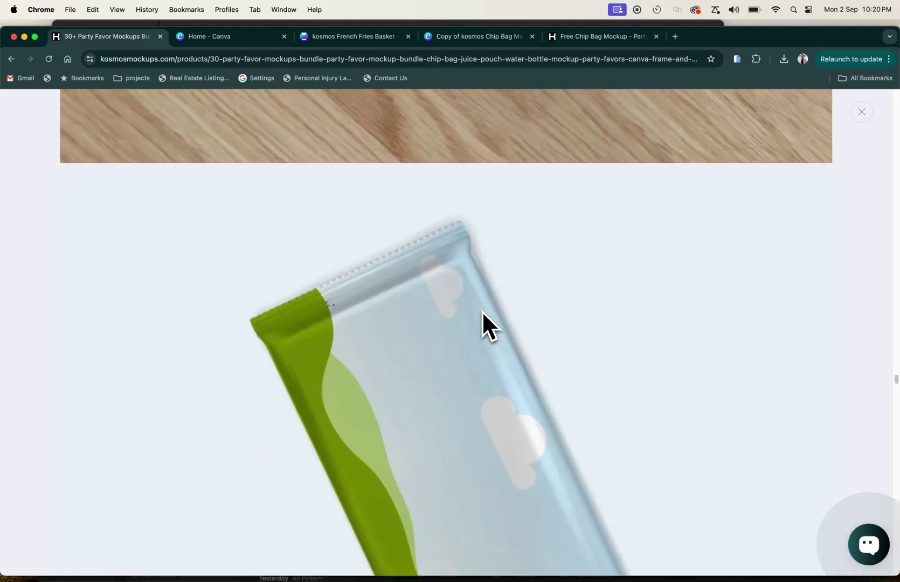
scroll(481, 310, "down", 5)
scroll(482, 310, "down", 5)
scroll(482, 310, "down", 5)
scroll(482, 310, "down", 5)
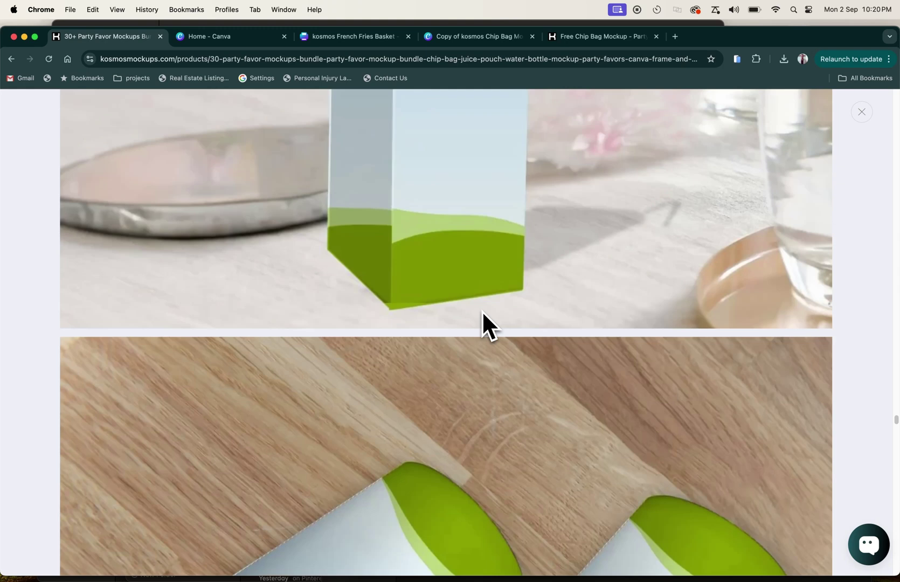
scroll(482, 309, "down", 5)
scroll(481, 309, "down", 5)
scroll(350, 147, "down", 5)
scroll(276, 128, "down", 5)
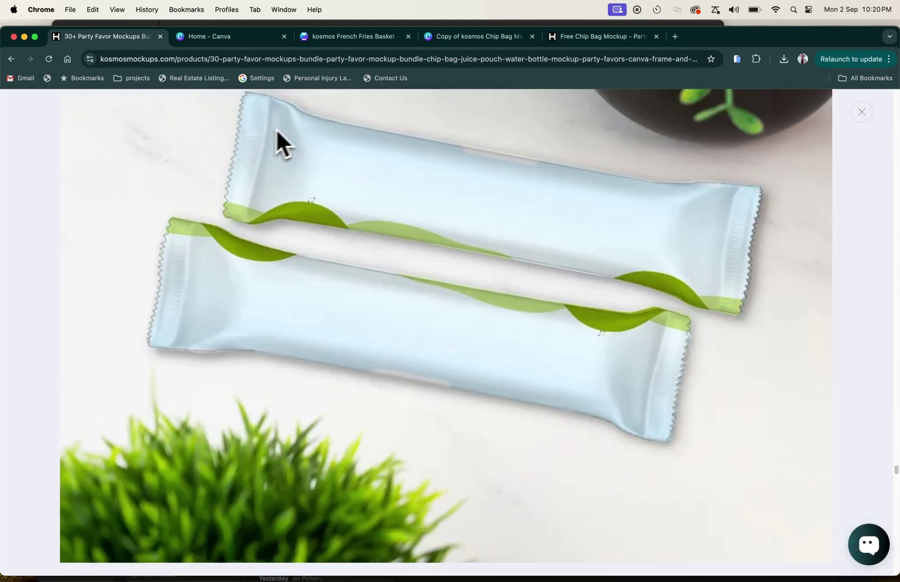
Switch from the Kosmos Mockups page to the 'Home - Canva' browser tab
left_click(210, 36)
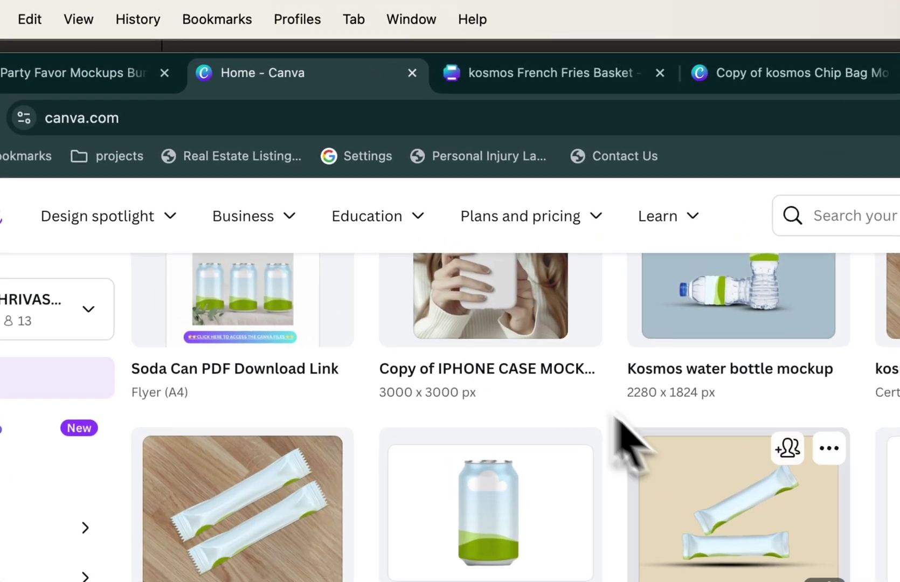